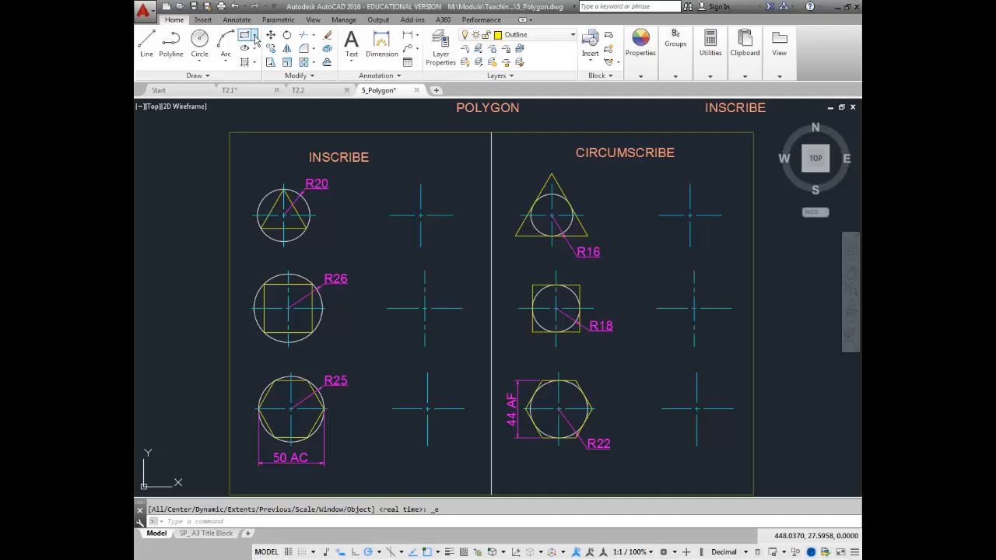
Start the Polygon command and examine the inscribed and circumscribed reference triangles, squares and hexagons with their radius dimensions
left_click(255, 37)
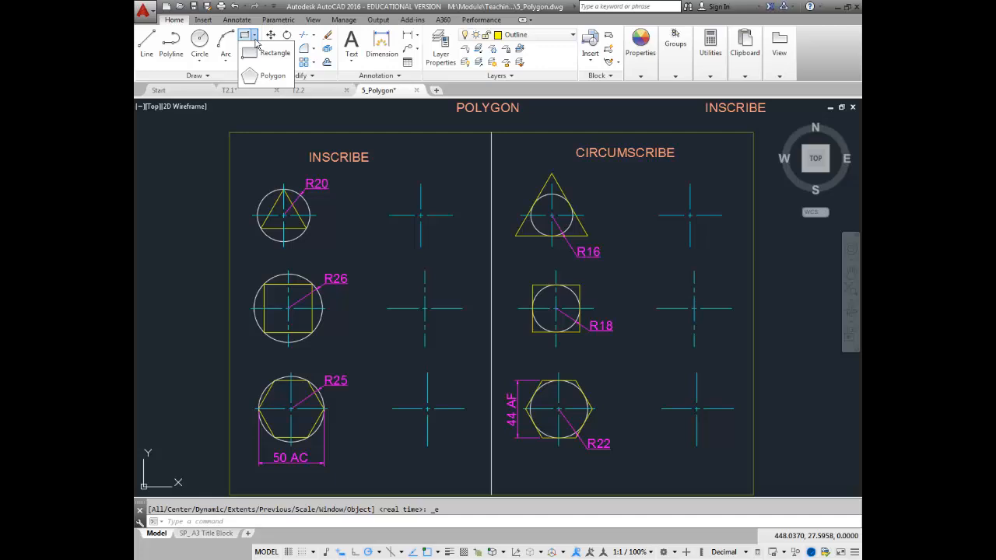
left_click(262, 73)
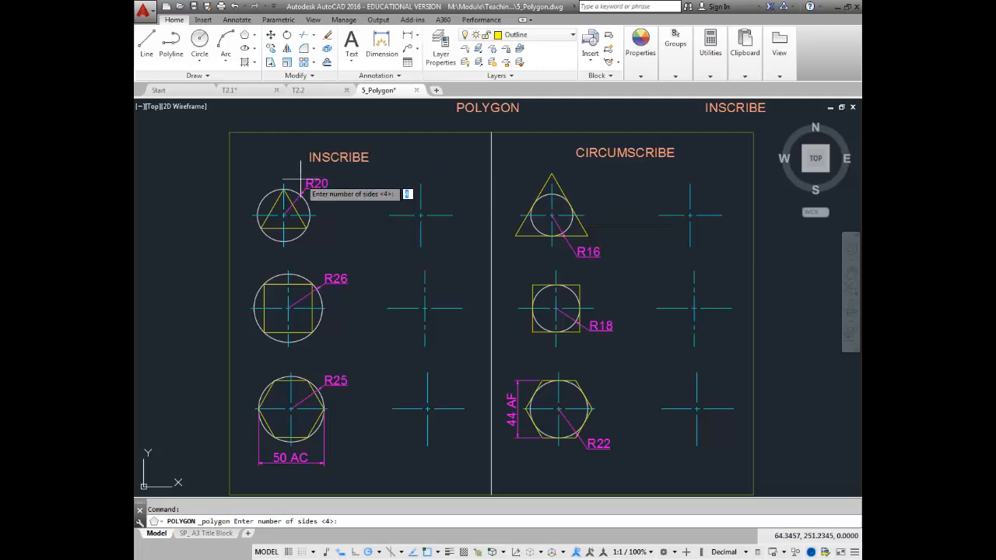
scroll(305, 180, "up", 4)
middle_click_drag(304, 179, 376, 190)
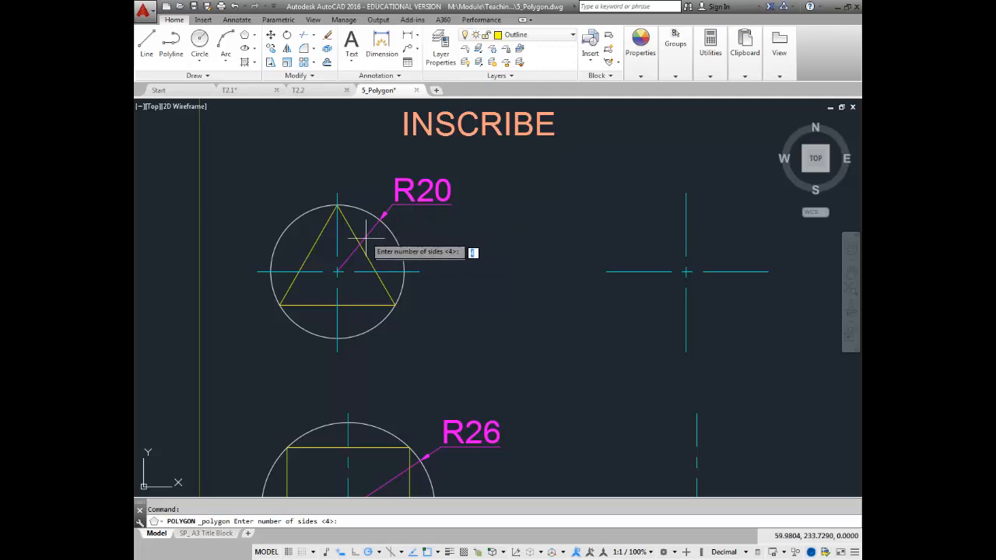
scroll(387, 305, "down", 4)
scroll(370, 381, "up", 4)
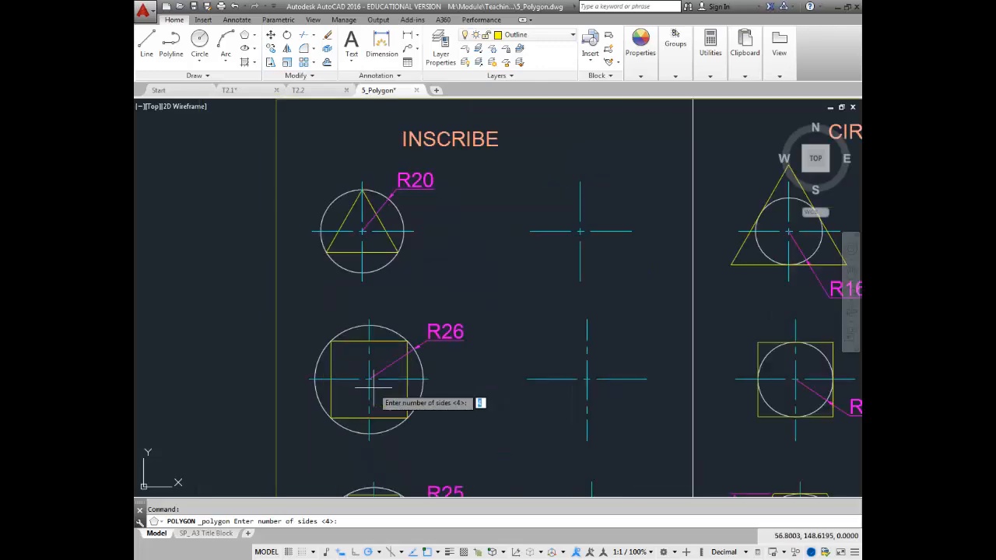
middle_click_drag(371, 384, 369, 309)
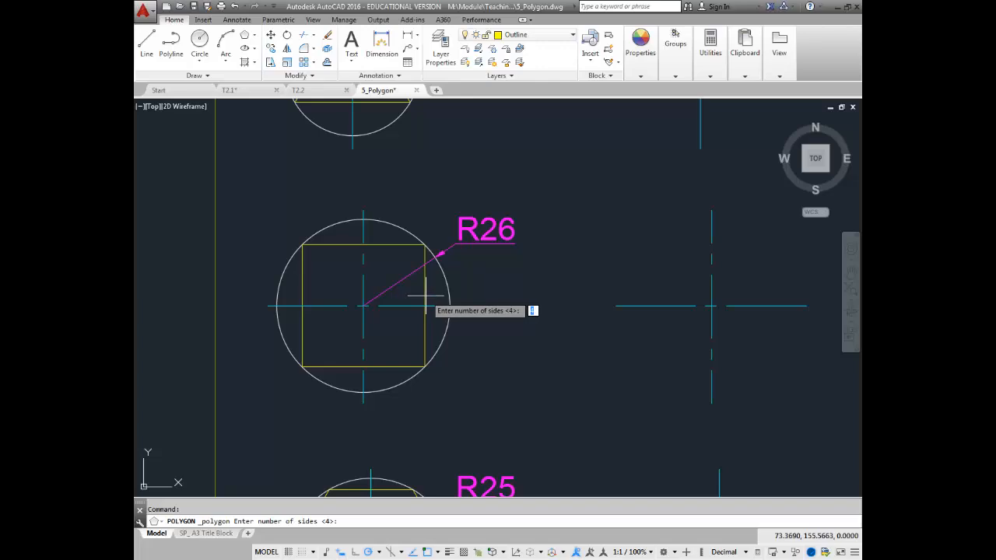
scroll(426, 296, "down", 2)
middle_click_drag(425, 295, 392, 211)
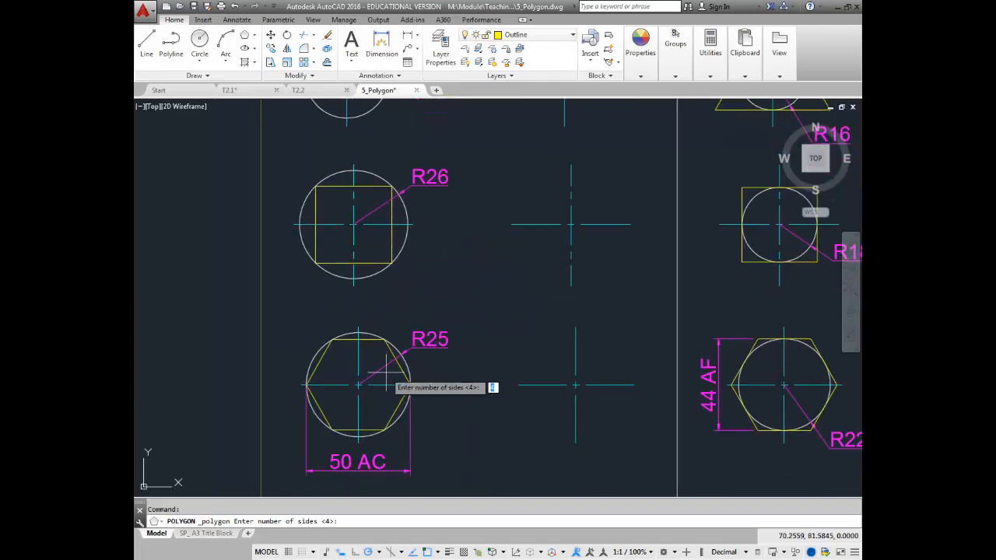
scroll(381, 380, "up", 4)
middle_click_drag(385, 372, 443, 267)
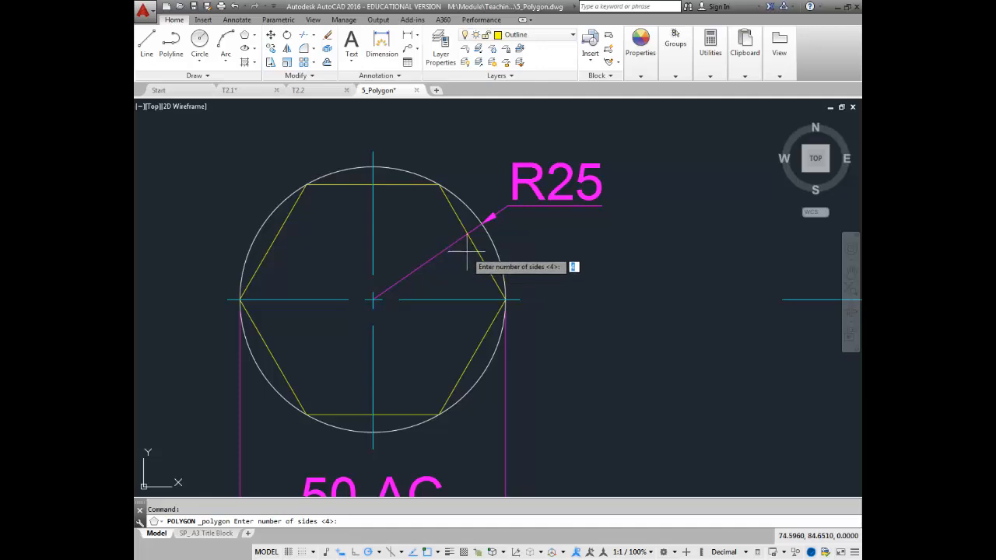
scroll(467, 253, "down", 4)
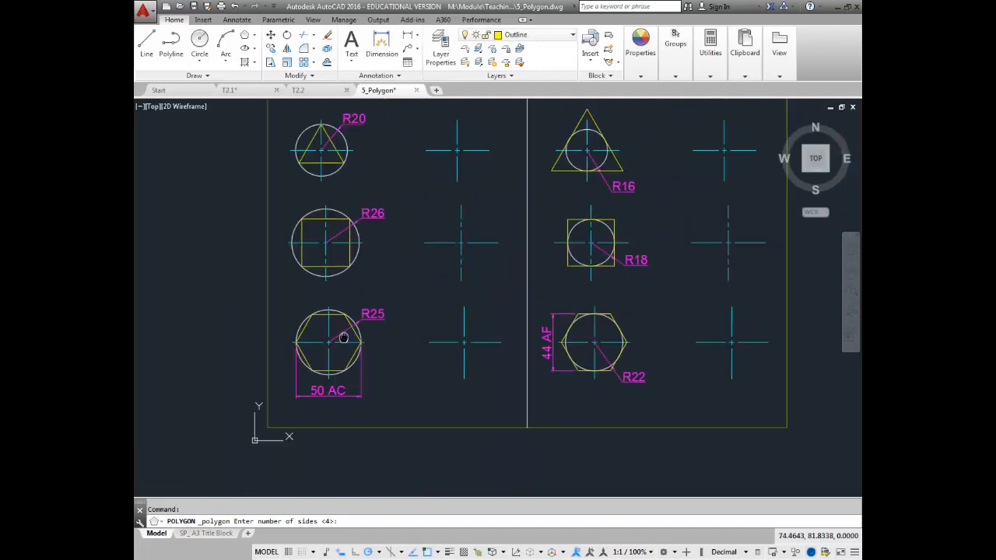
scroll(527, 223, "down", 1)
scroll(527, 225, "up", 4)
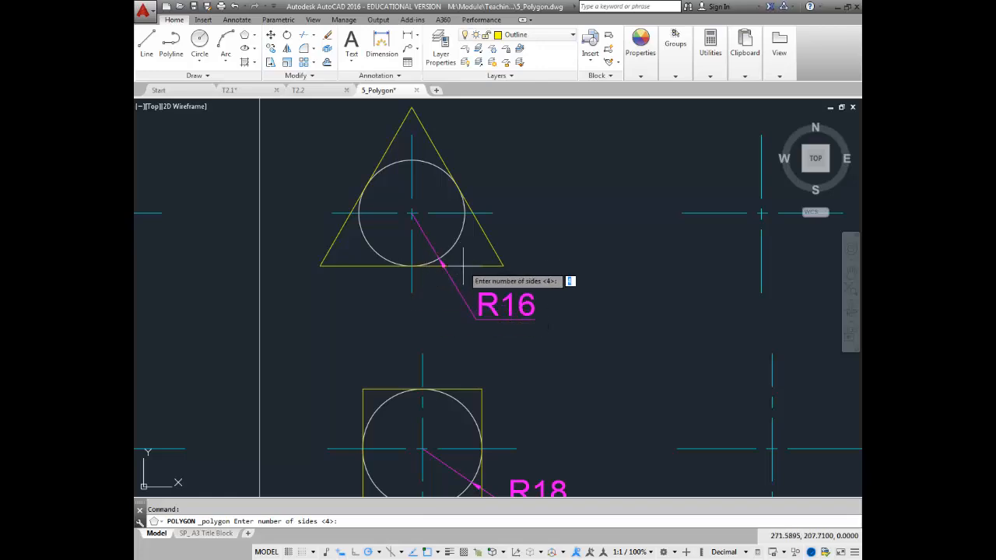
scroll(468, 397, "down", 5)
scroll(458, 335, "up", 5)
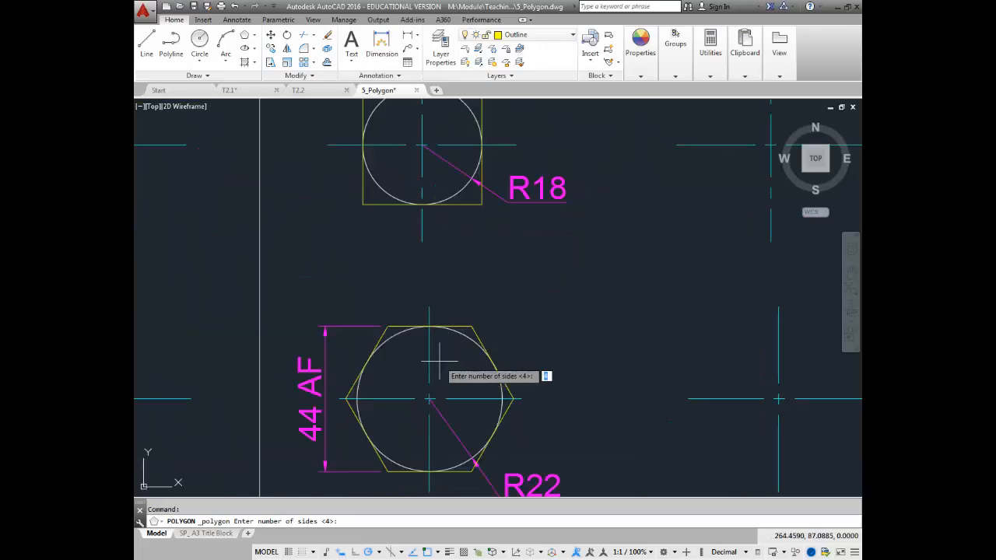
scroll(420, 339, "down", 4)
scroll(494, 325, "up", 2)
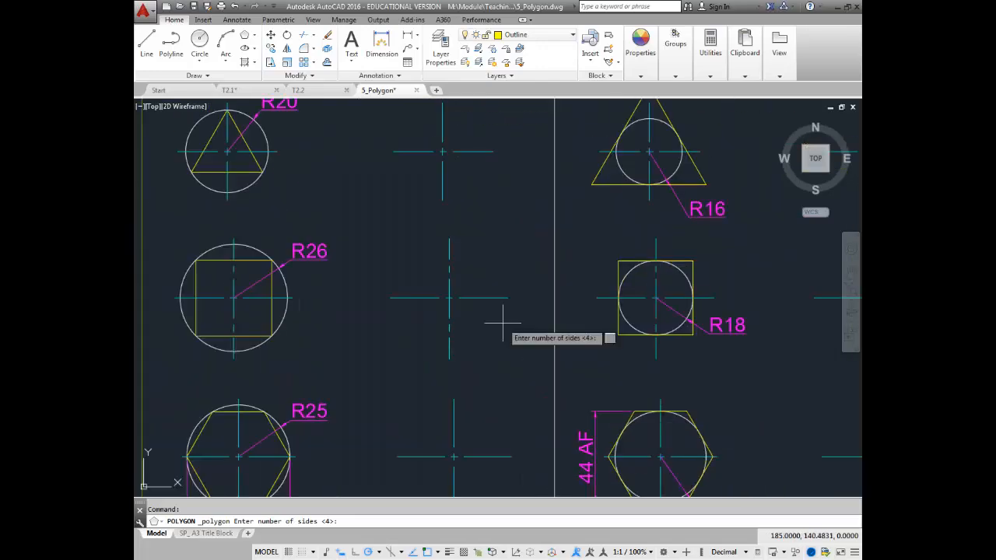
Draw a 3-sided polygon inscribed in a circle of radius 20, centred on the empty centre mark beside the R20 reference triangle
middle_click_drag(289, 202, 364, 304)
scroll(354, 223, "up", 2)
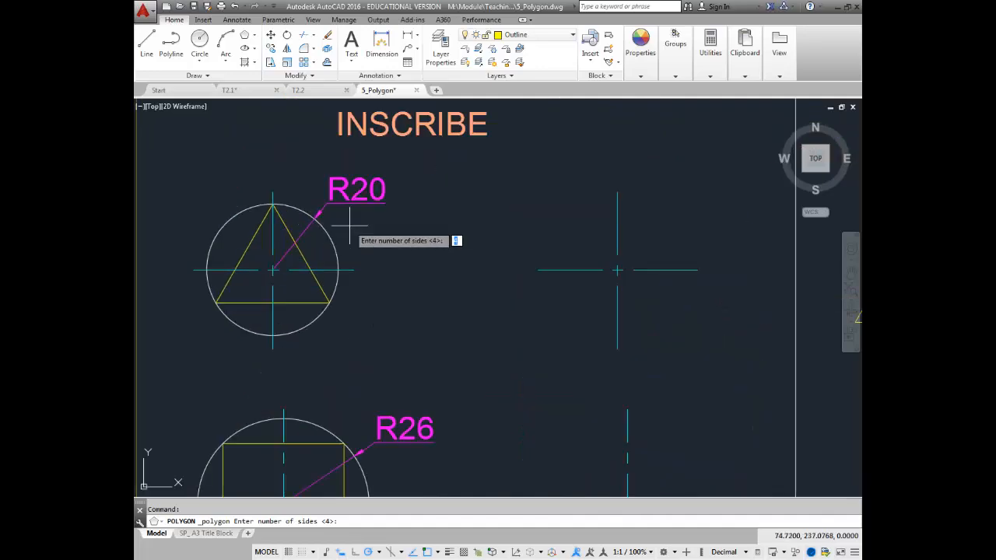
middle_click_drag(355, 222, 393, 260)
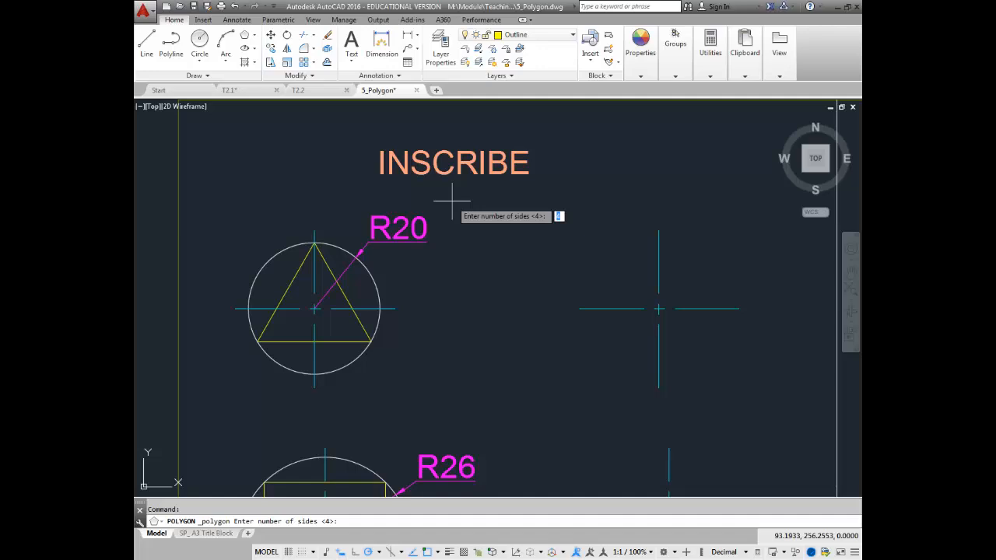
type("3")
key("Return")
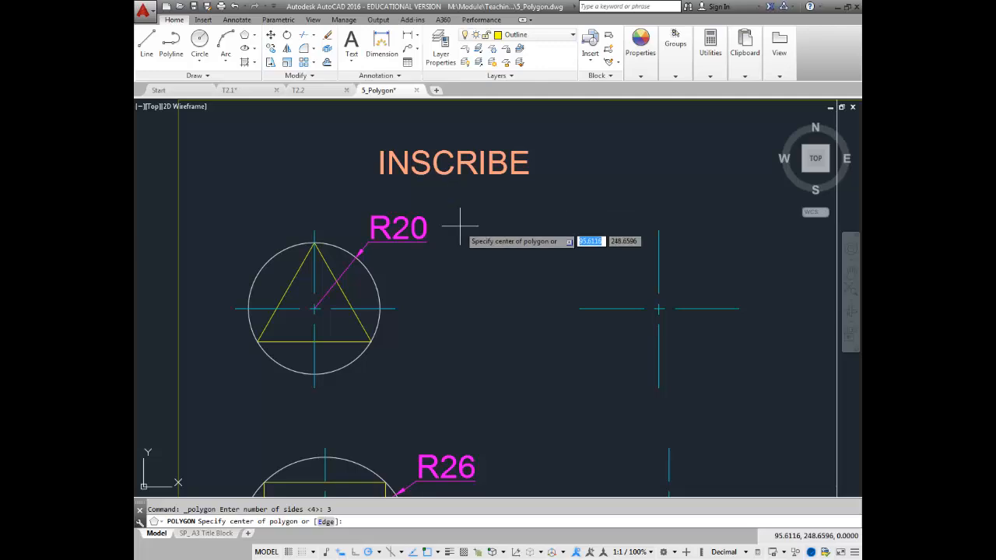
left_click(659, 309)
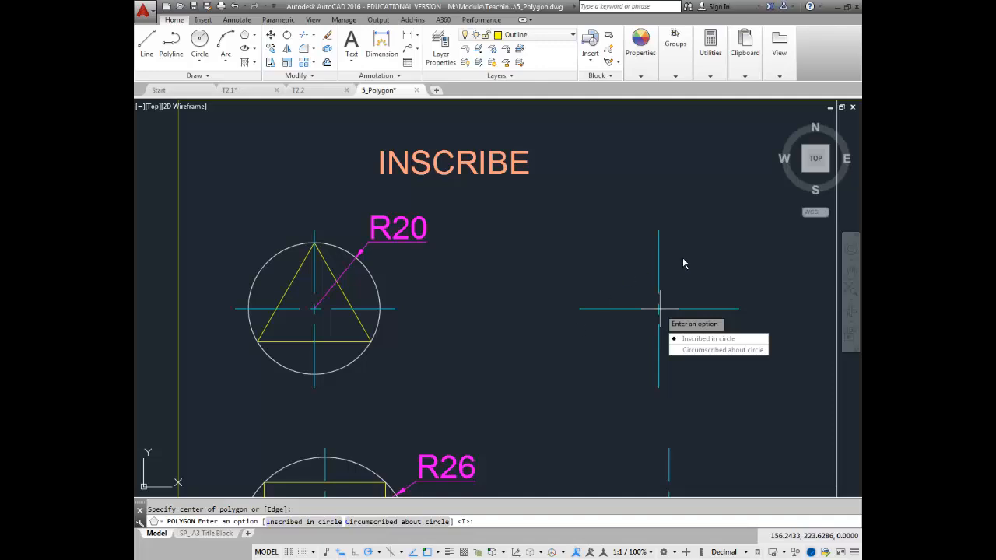
left_click(703, 339)
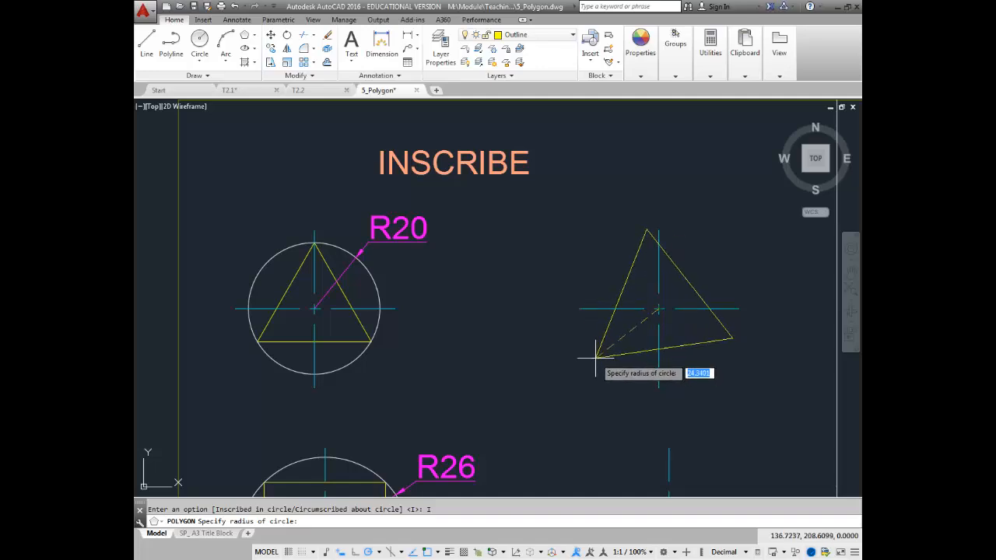
type("20")
key("Return")
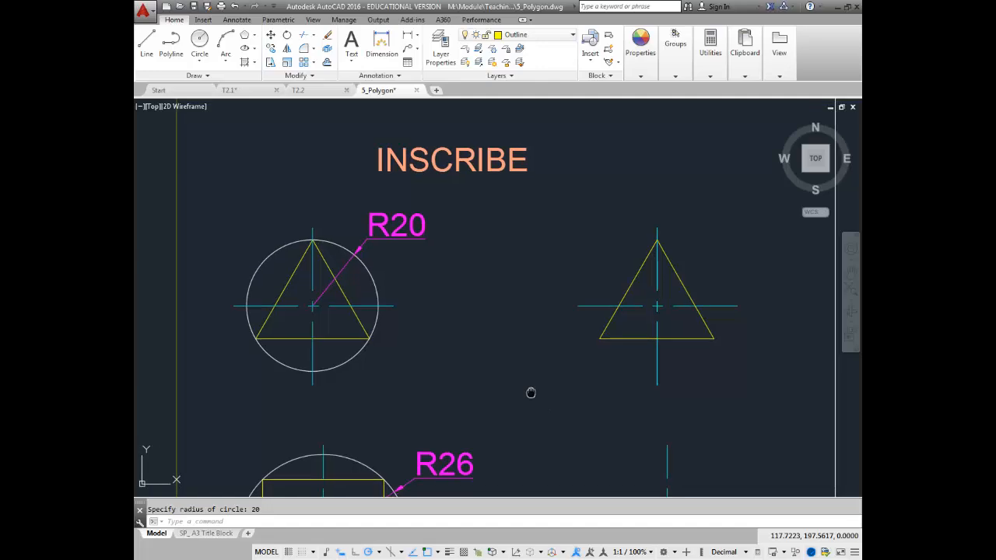
Draw a 4-sided polygon inscribed in a circle of radius 26, centred on the empty centre mark beside the R26 reference square
middle_click_drag(530, 393, 507, 198)
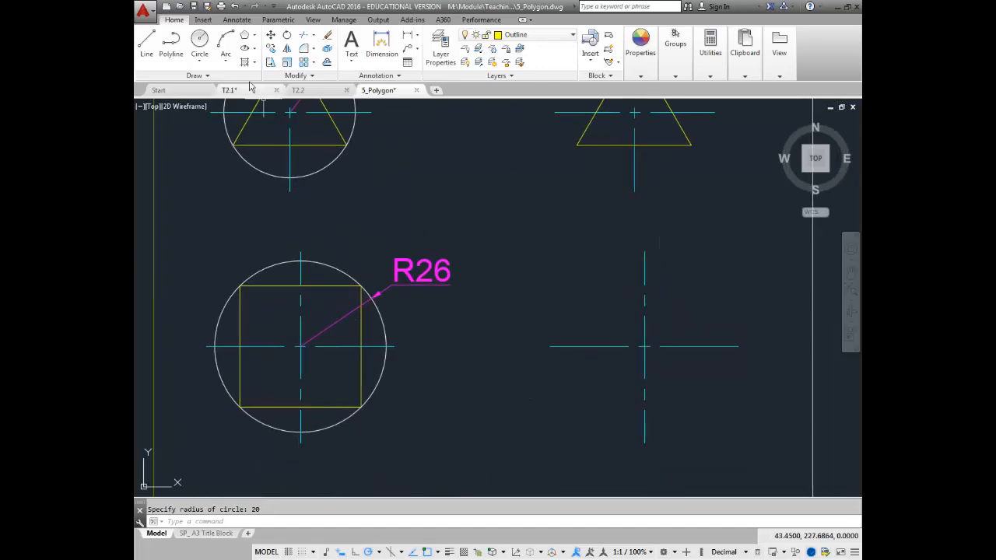
left_click(245, 37)
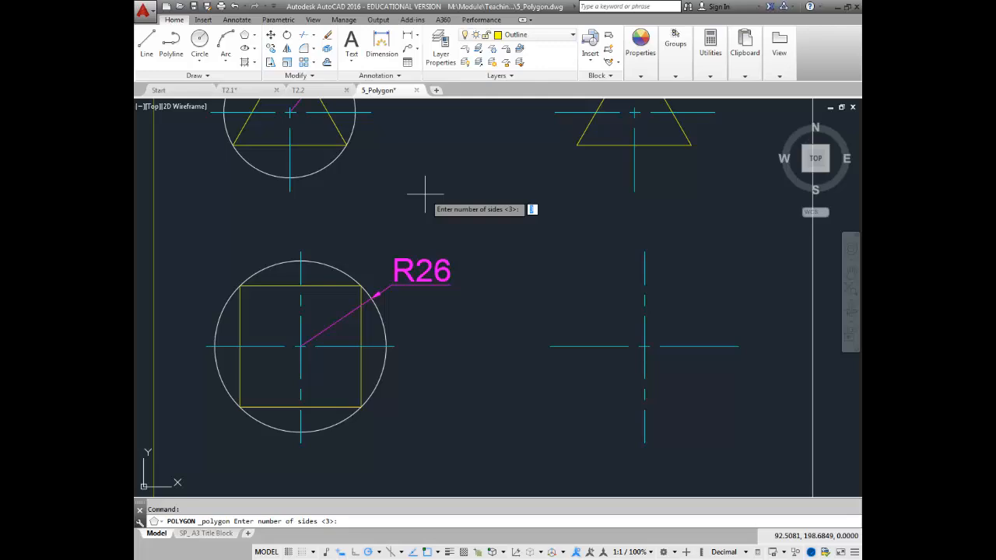
type("4")
key("Return")
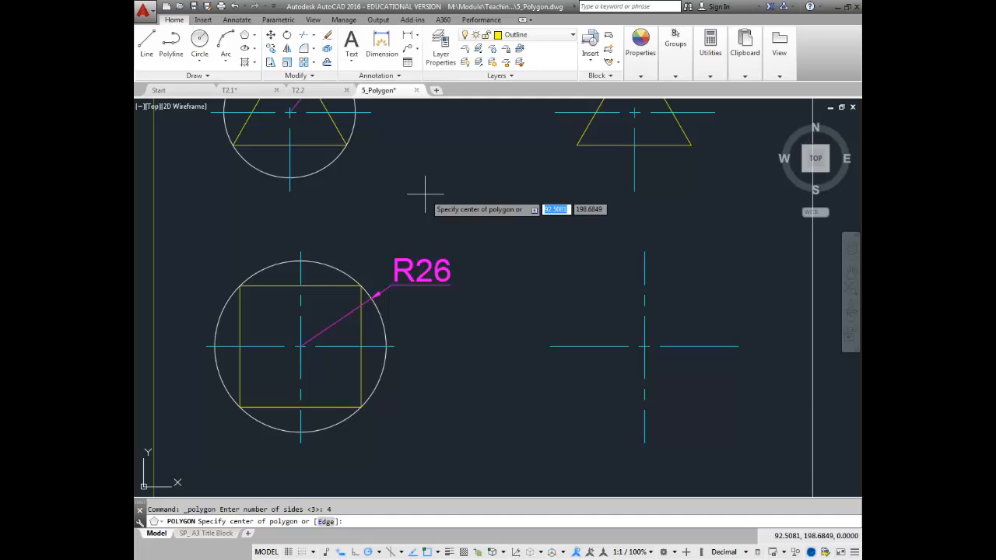
left_click(644, 347)
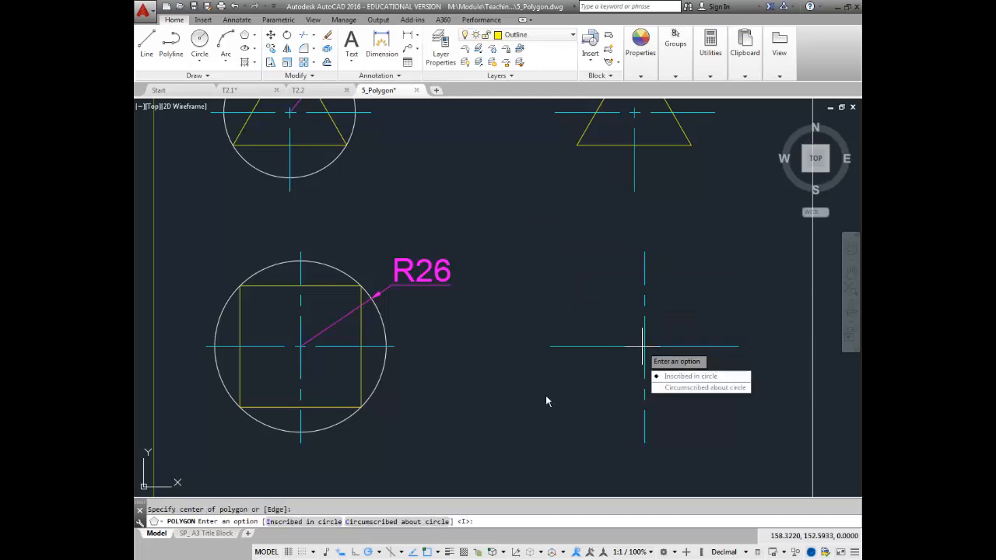
left_click(658, 377)
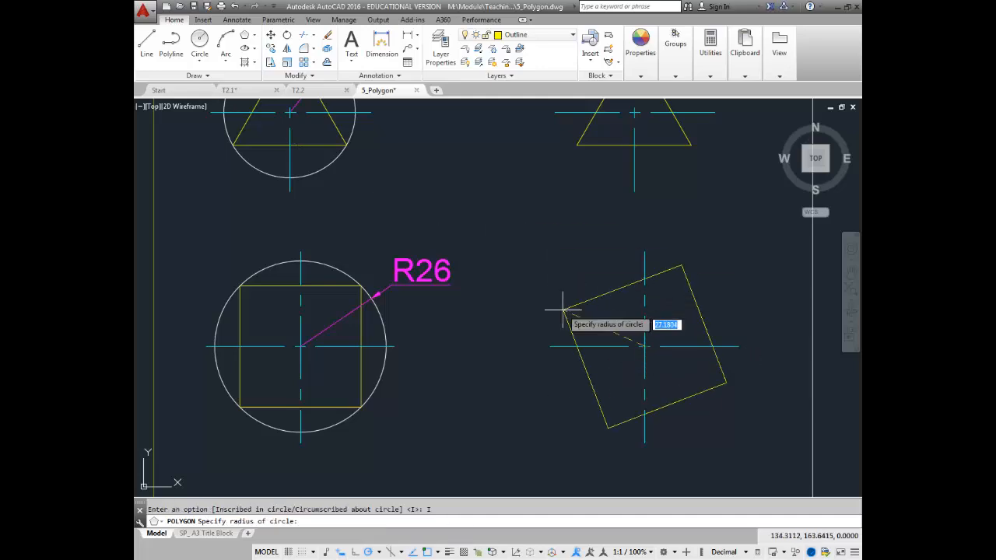
type("26")
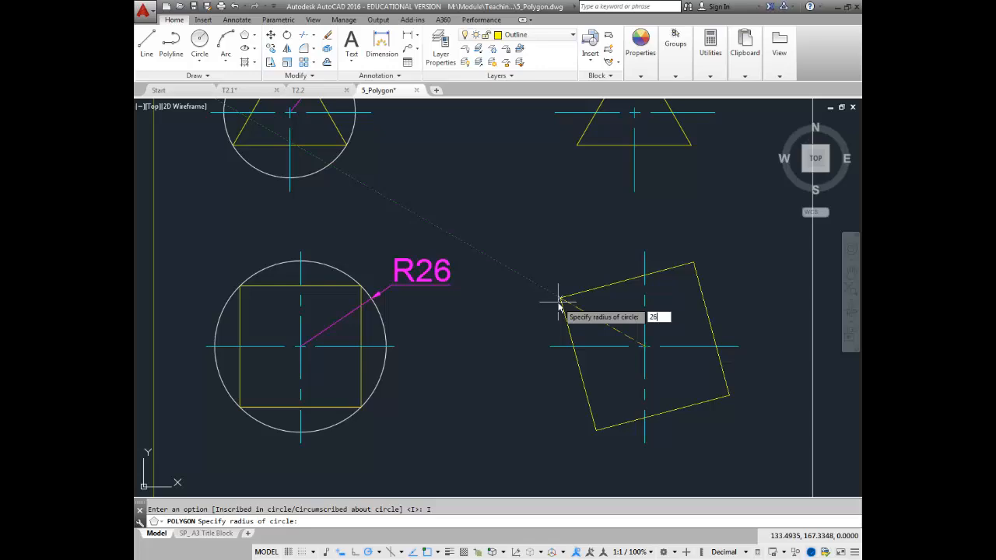
key("Return")
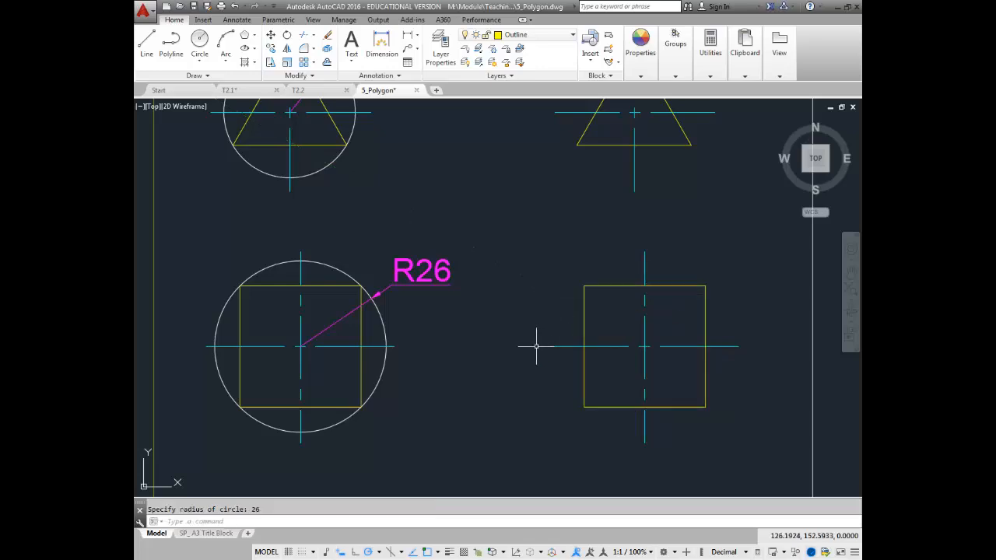
Draw a 6-sided polygon inscribed in a circle of radius 25, centred on the empty centre mark beside the R25 reference hexagon
scroll(535, 346, "down", 3)
middle_click_drag(534, 318, 494, 258)
scroll(449, 340, "up", 3)
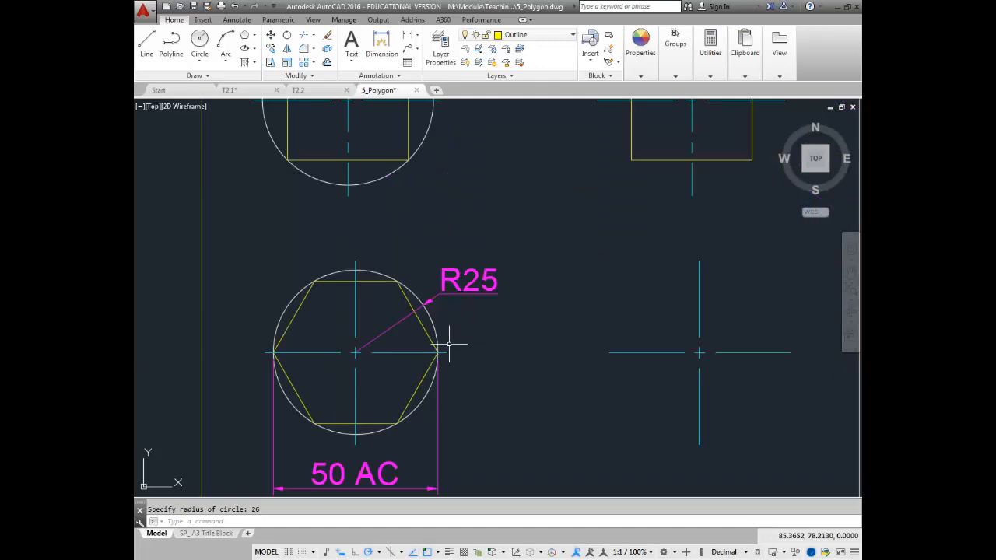
middle_click_drag(449, 342, 444, 305)
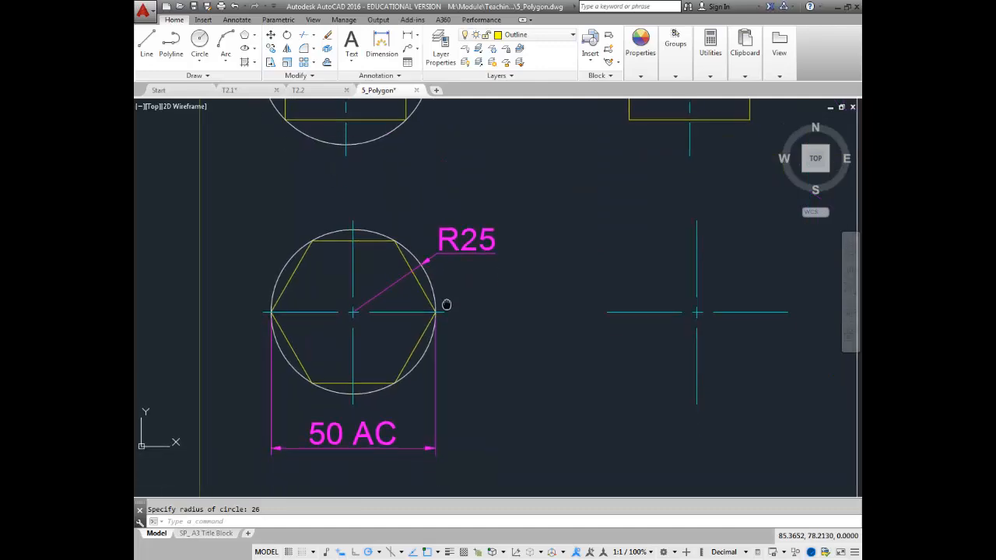
left_click(244, 36)
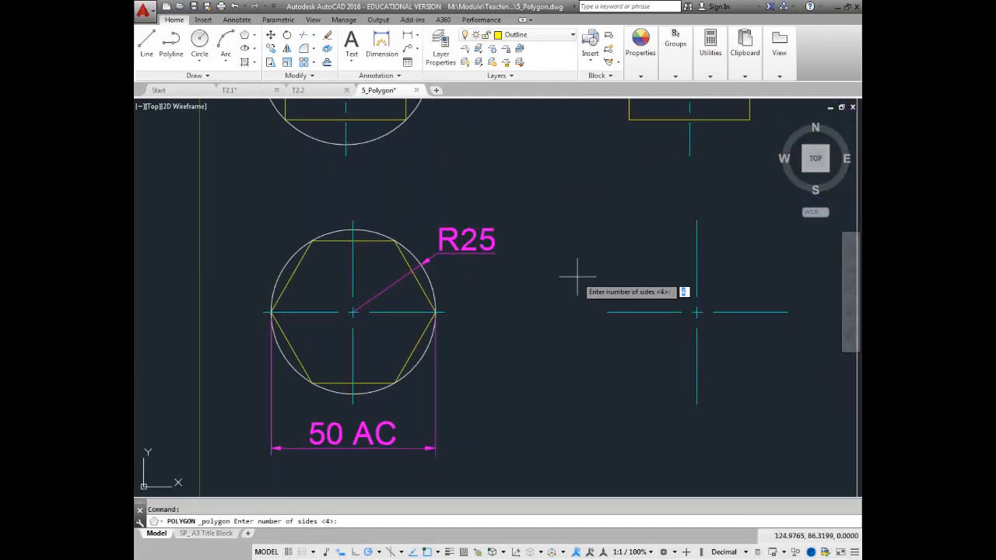
type("6")
key("Return")
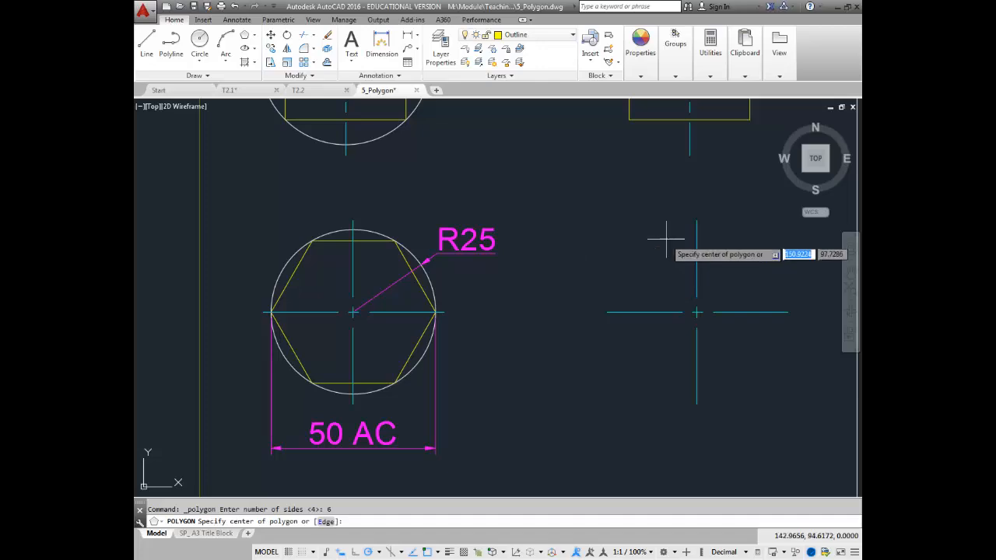
left_click(697, 312)
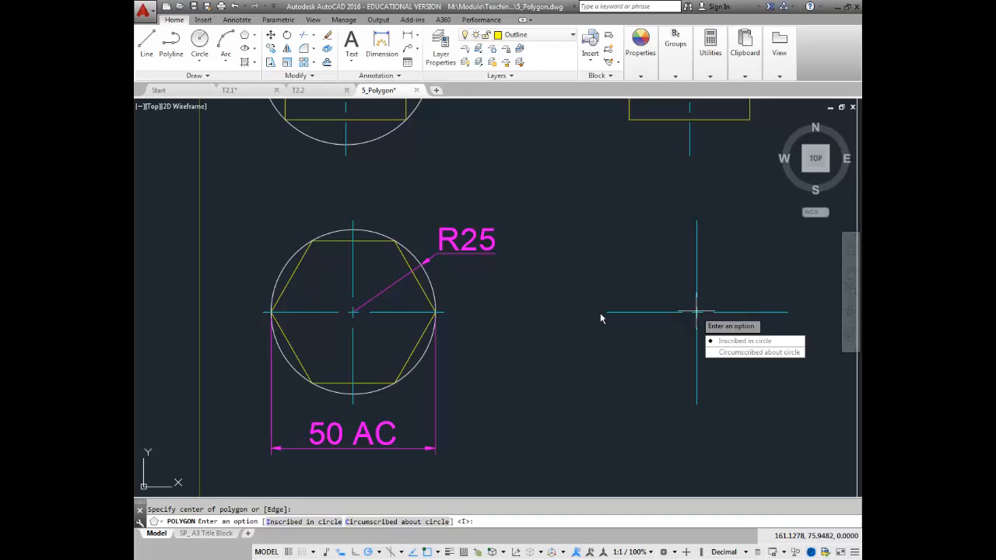
left_click(724, 341)
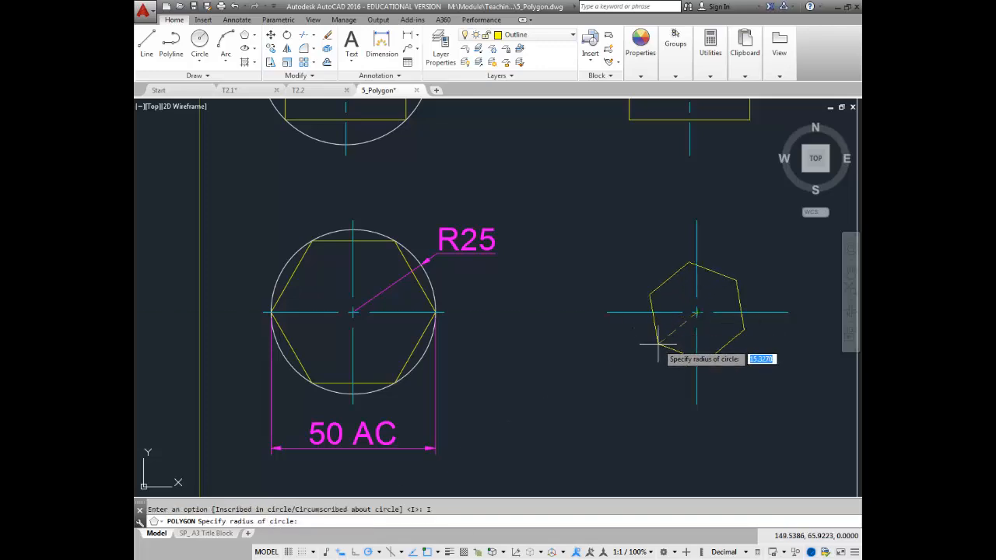
type("25")
key("Return")
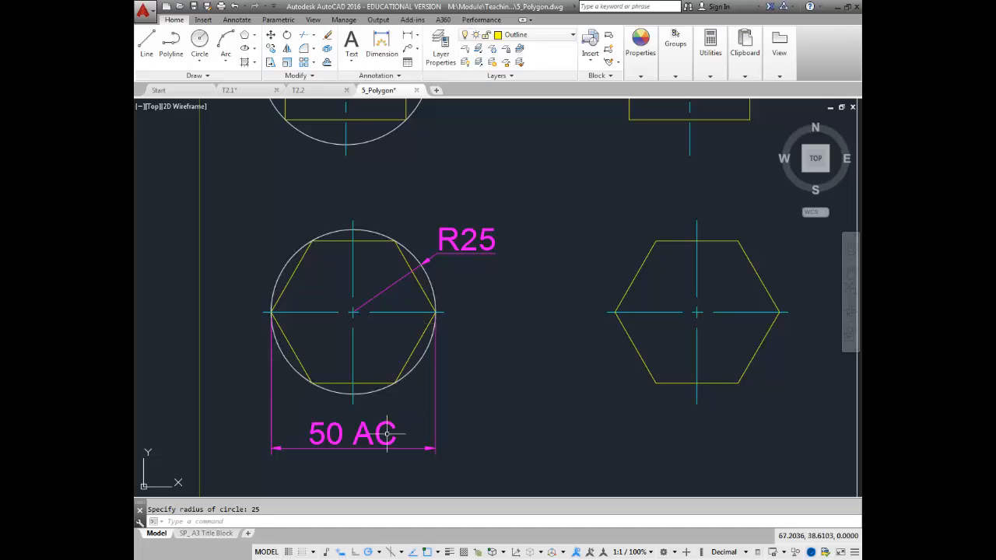
Examine the across-corners dimension of the inscribed reference hexagon and the reference figures in the CIRCUMSCRIBE section
scroll(589, 372, "down", 2)
mouse_move(589, 372)
middle_mouse_down()
mouse_move(366, 284)
mouse_move(480, 278)
middle_mouse_up()
scroll(331, 280, "up", 1)
scroll(333, 279, "up", 4)
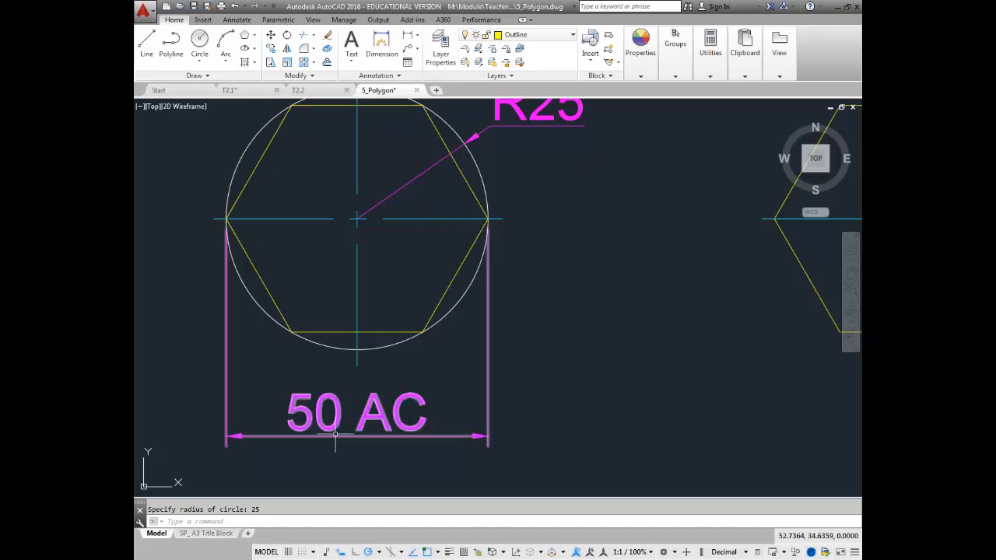
scroll(410, 320, "down", 2)
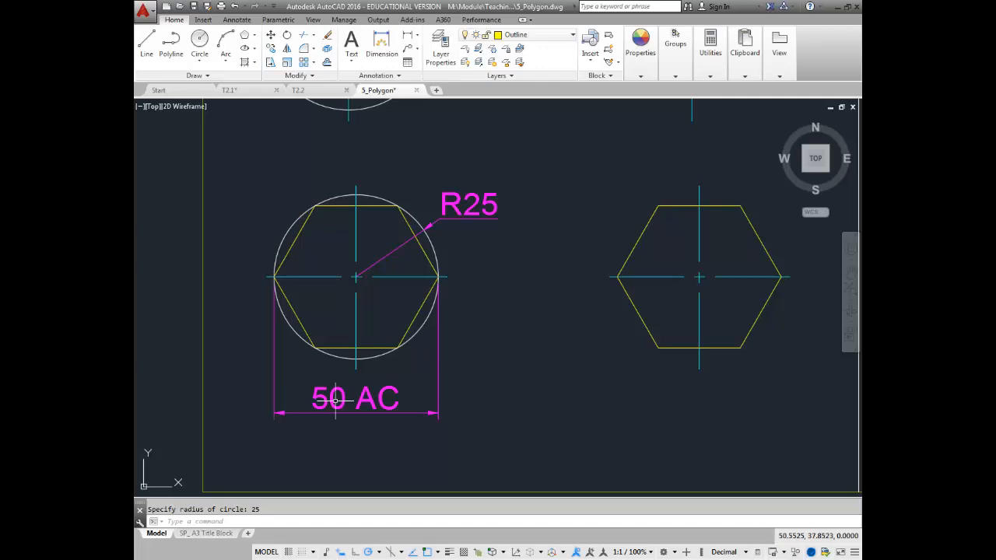
scroll(645, 299, "down", 4)
middle_click_drag(645, 299, 375, 418)
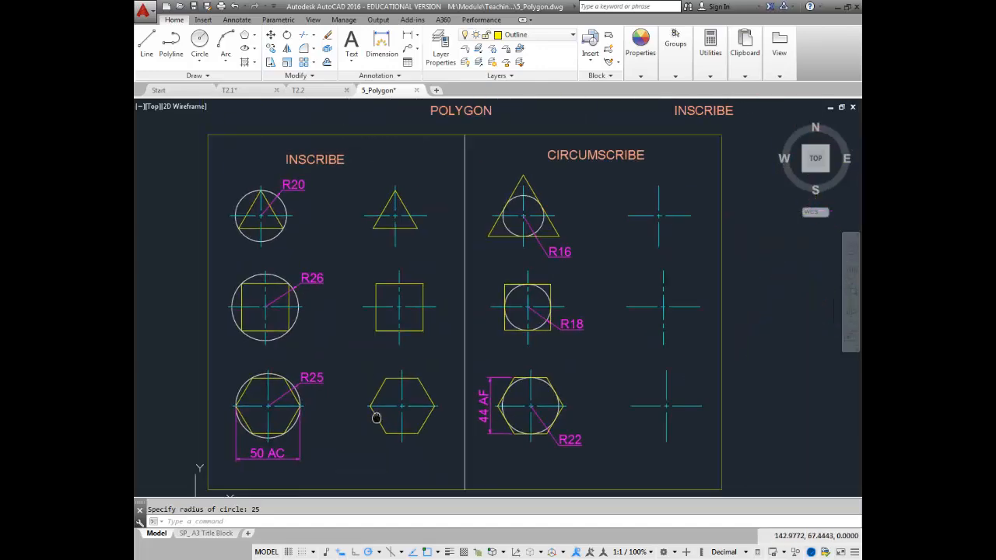
middle_click_drag(596, 223, 470, 262)
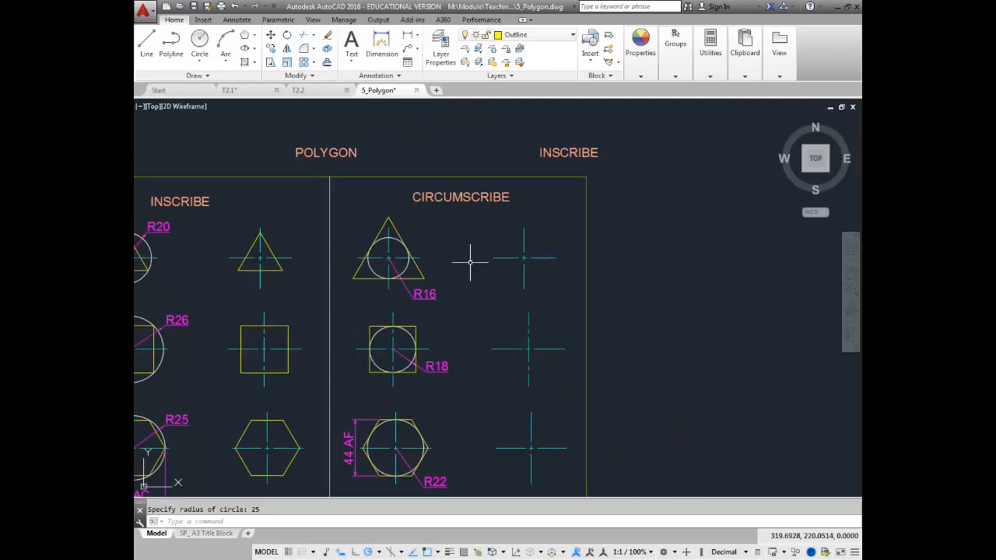
Draw a 3-sided polygon circumscribed about a circle of radius 16, centred on the empty centre mark beside the R16 reference triangle
scroll(470, 263, "up", 2)
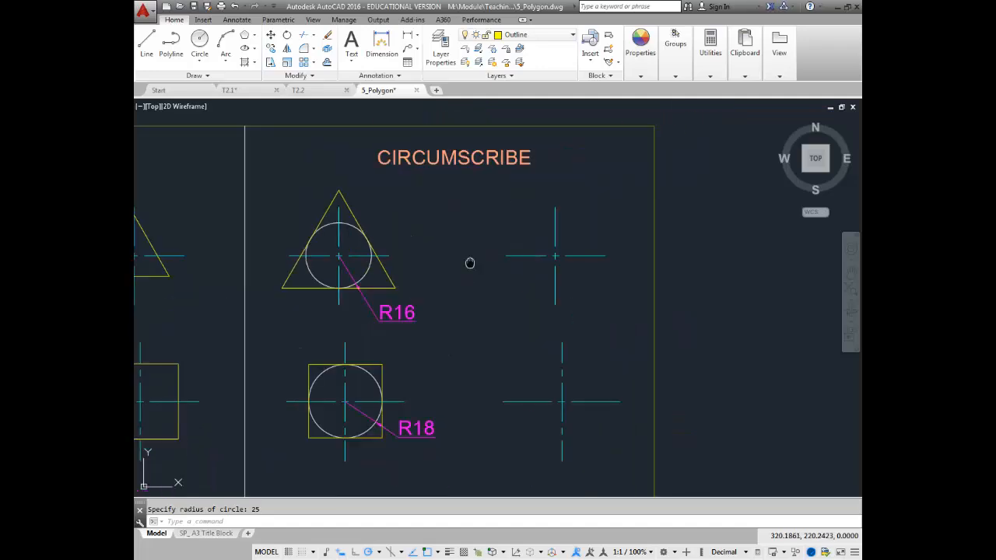
middle_click_drag(470, 262, 469, 289)
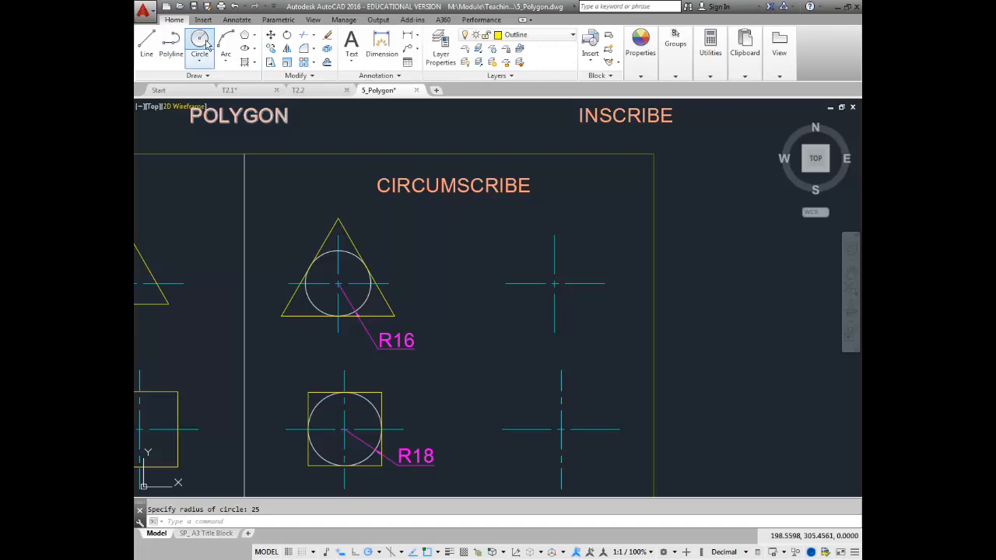
left_click(244, 36)
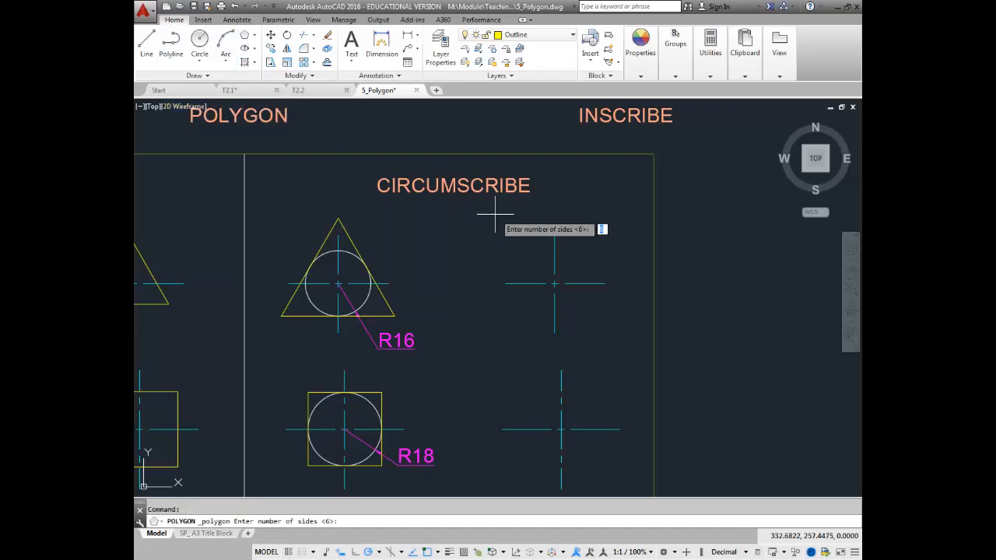
type("3")
key("Return")
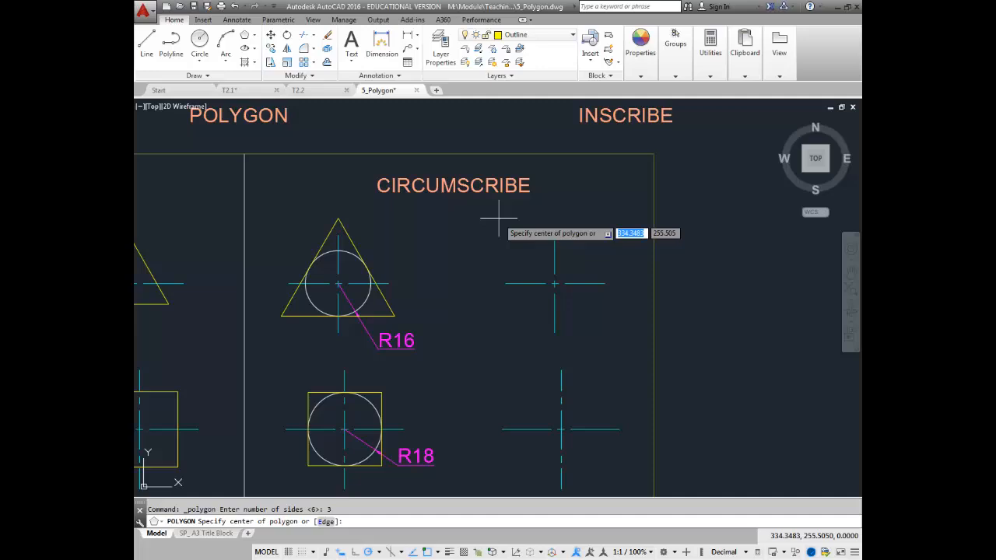
left_click(554, 283)
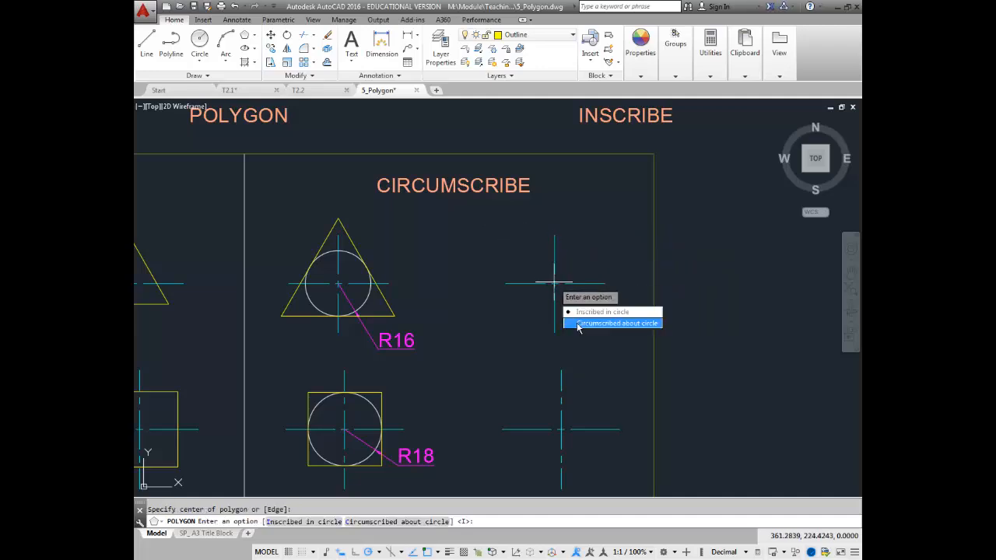
left_click(615, 323)
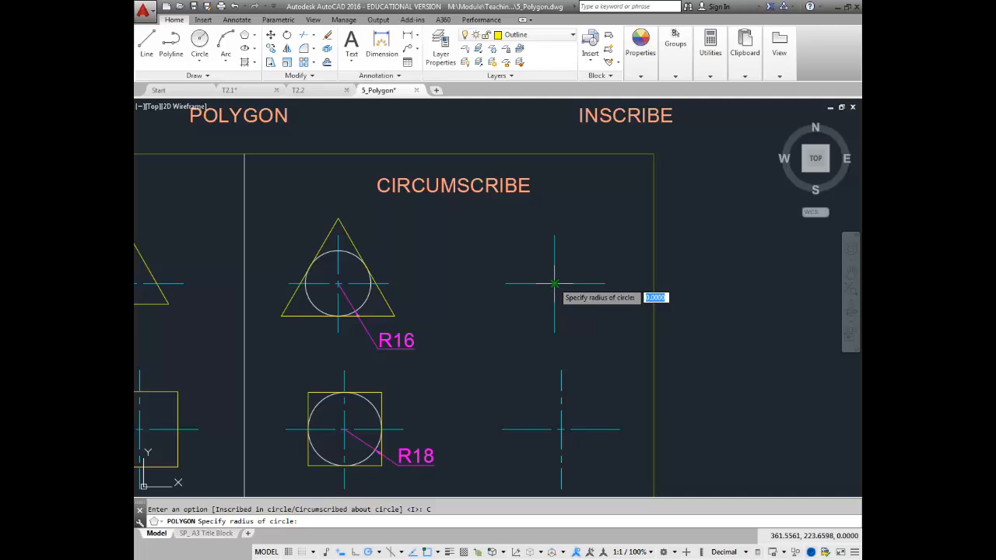
type("16")
key("Return")
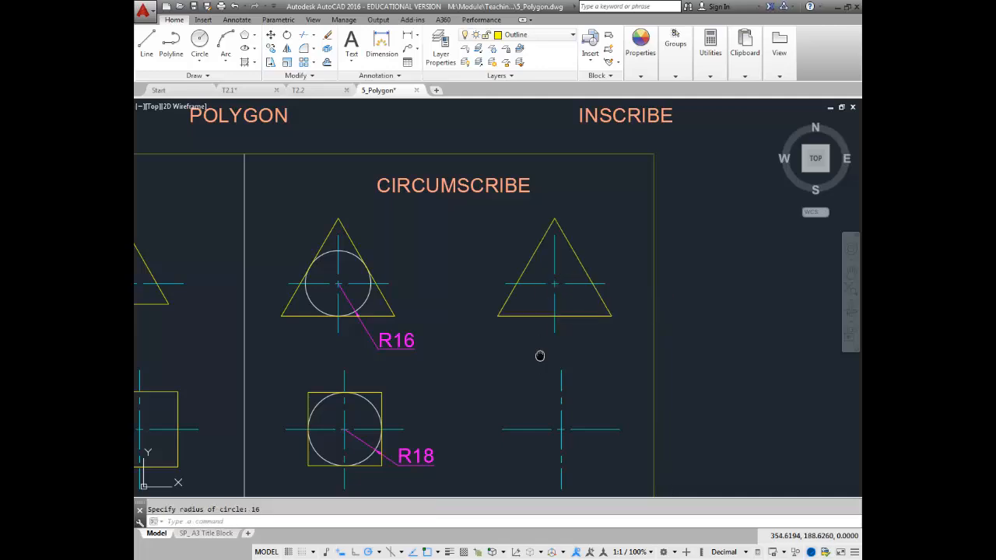
Draw a 4-sided polygon circumscribed about a circle of radius 18, centred on the empty centre mark beside the R18 reference square
middle_click_drag(540, 356, 554, 266)
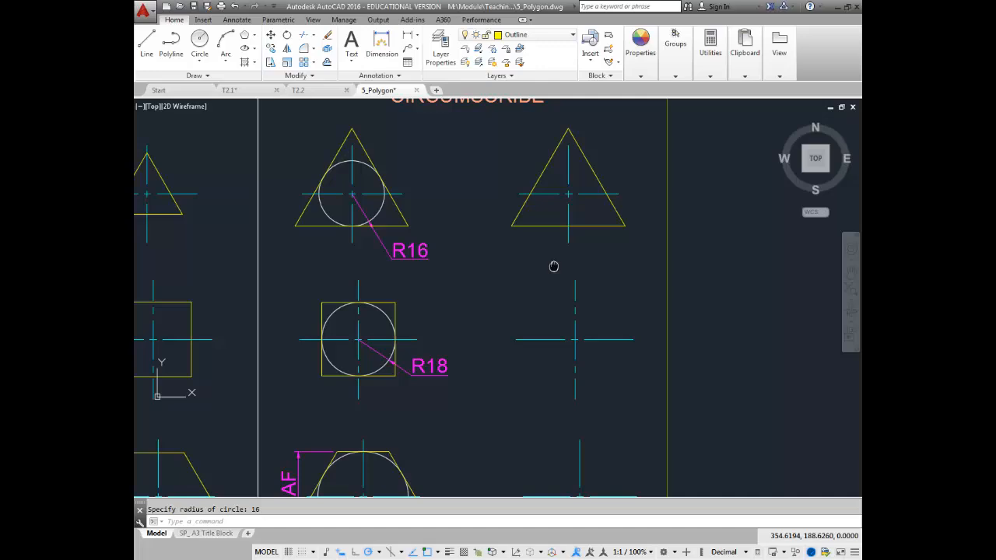
left_click(246, 38)
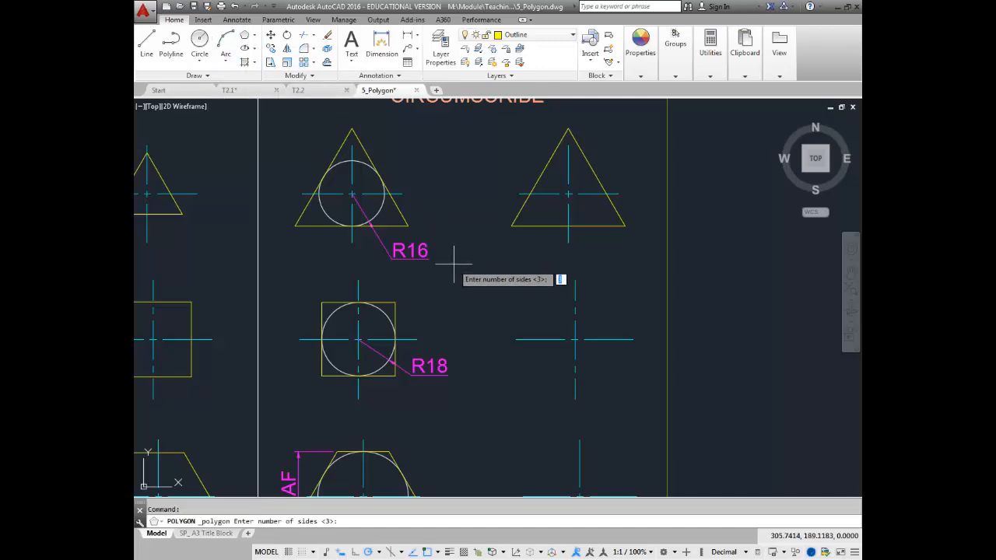
type("4")
key("Return")
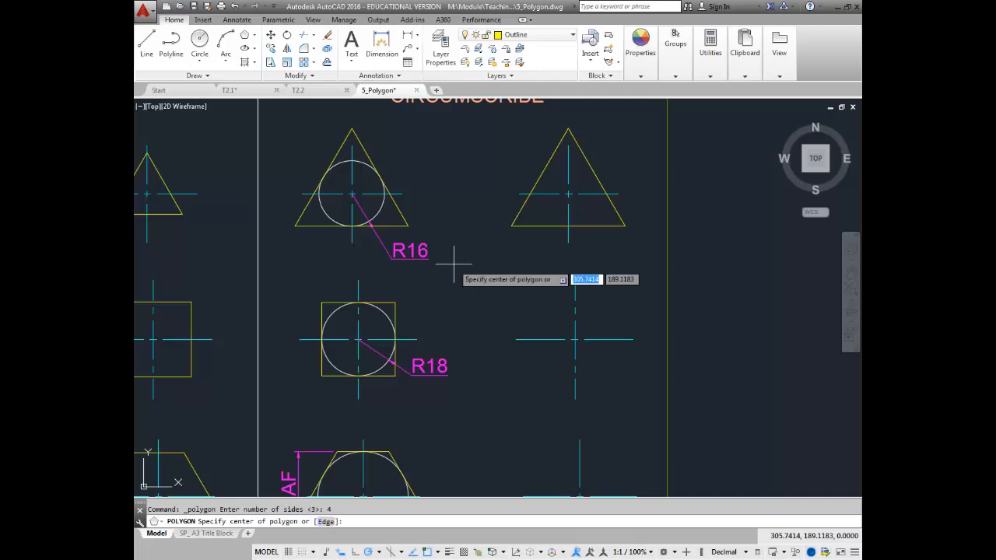
left_click(575, 340)
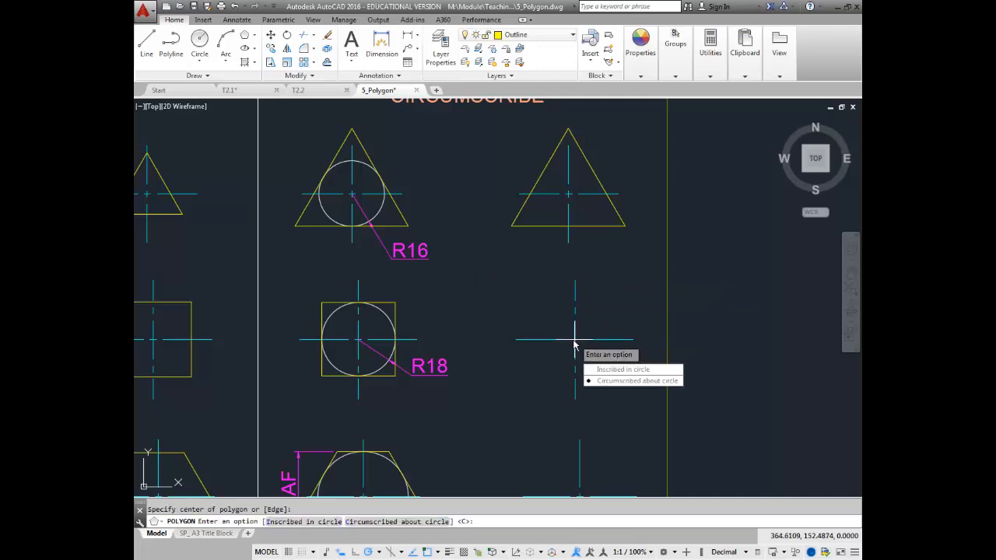
left_click(611, 382)
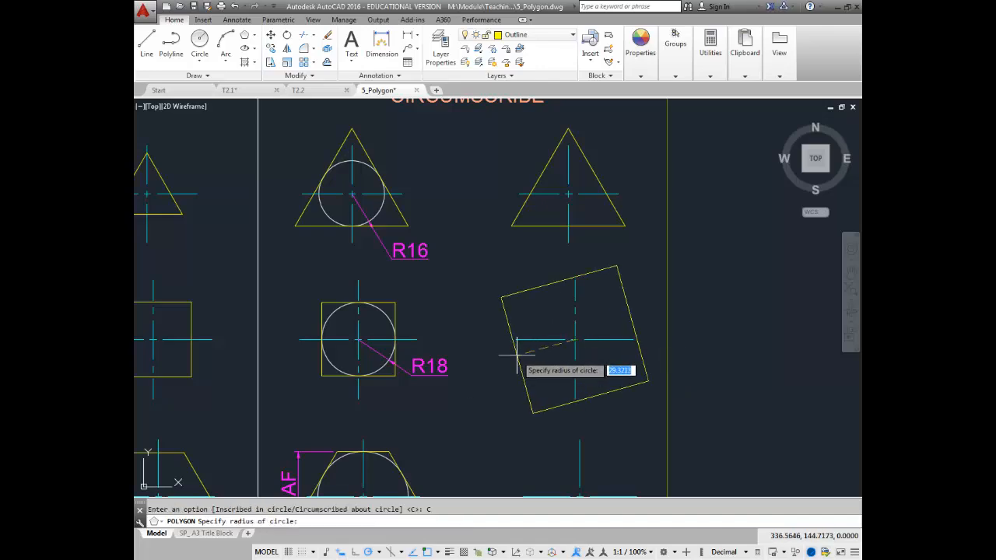
type("18")
key("Return")
Draw a 6-sided polygon circumscribed about a circle of radius 22, centred on the empty centre mark beside the R22 reference hexagon
middle_click_drag(519, 350, 525, 207)
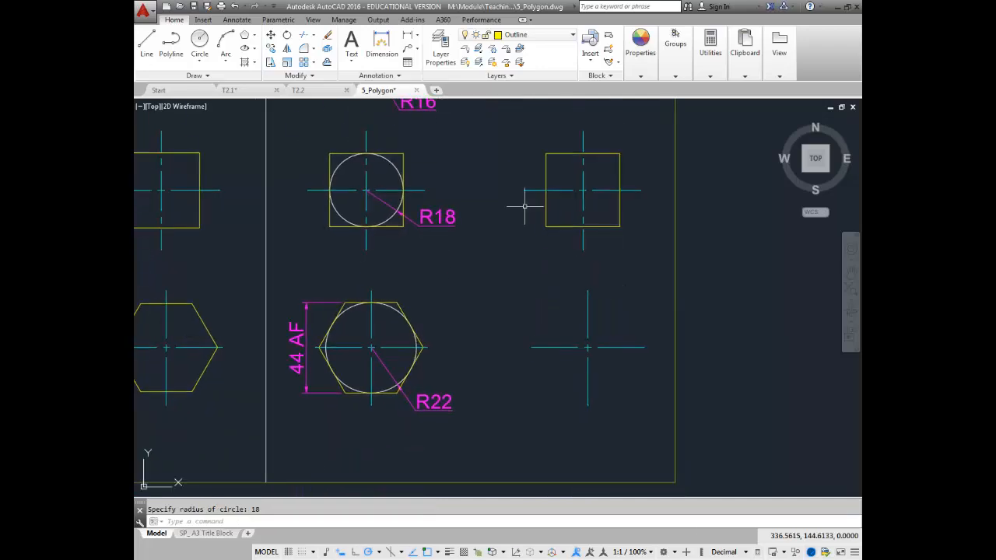
left_click(244, 35)
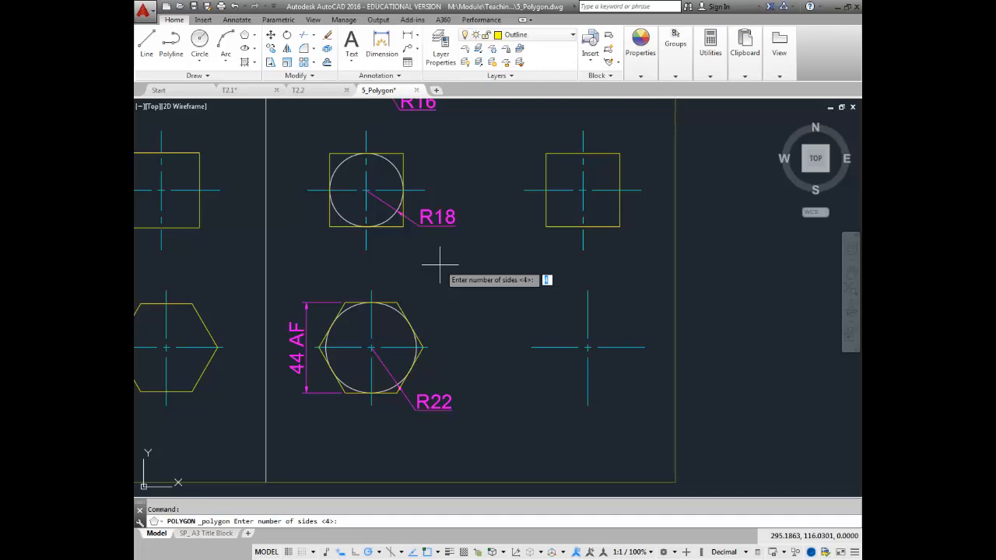
type("6")
key("Return")
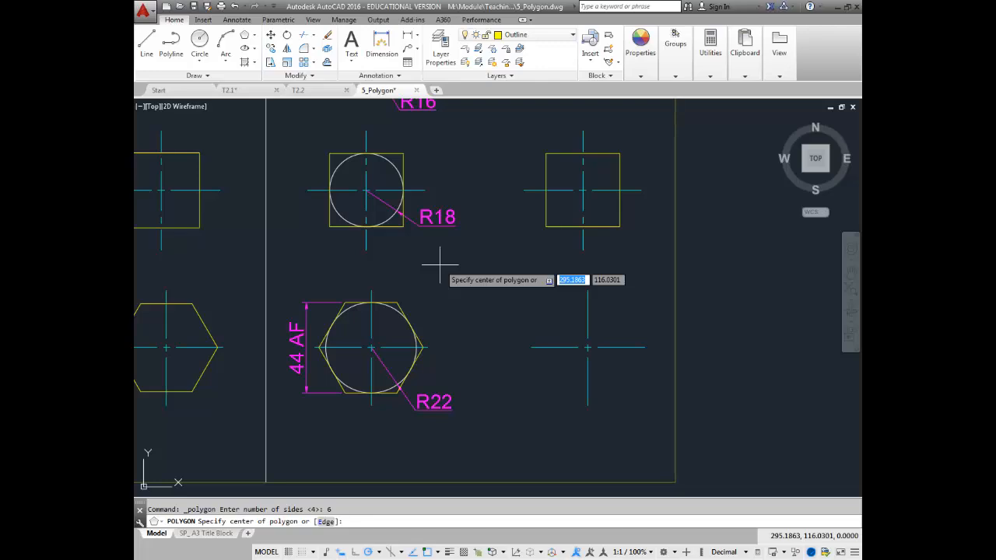
left_click(587, 348)
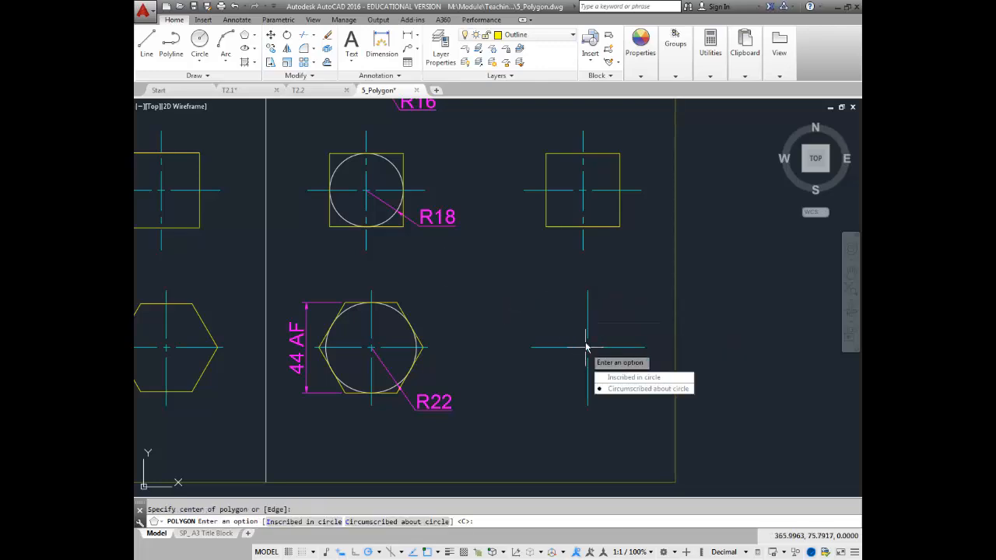
left_click(621, 388)
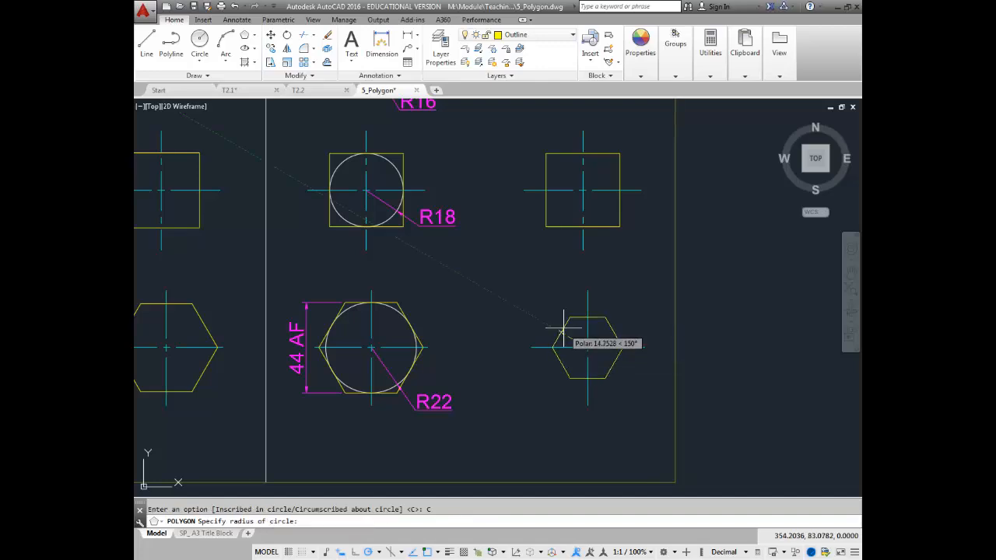
type("22")
key("Return")
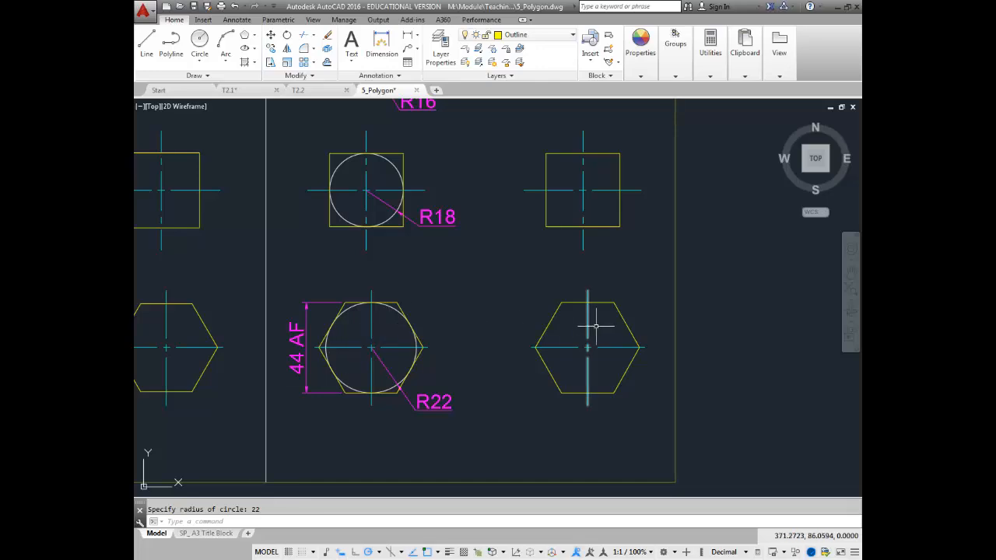
Rotate the newly drawn circumscribed hexagon 90 degrees about its centre so that its corners lie on the vertical centre line
scroll(597, 325, "up", 2)
middle_click_drag(597, 325, 497, 299)
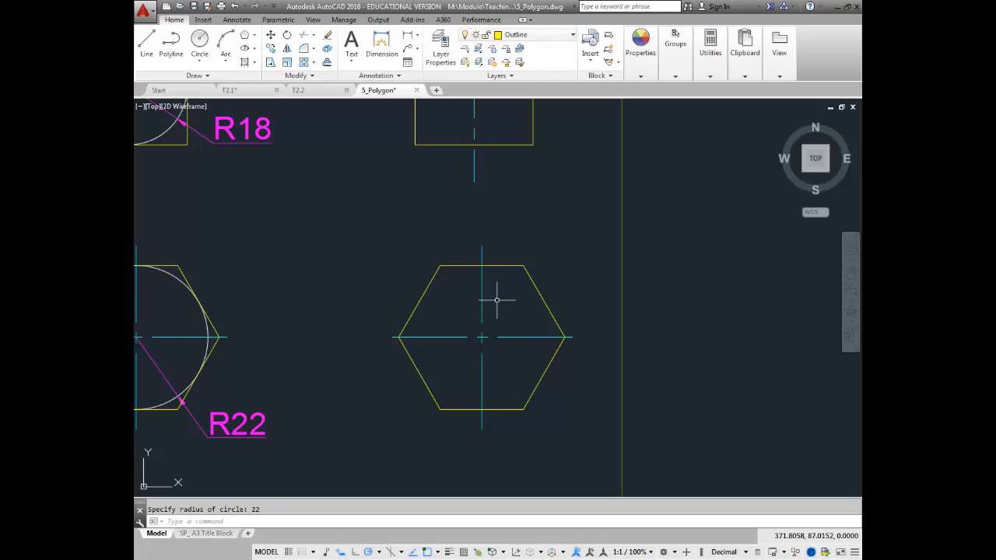
middle_click_drag(497, 299, 492, 392)
scroll(494, 317, "down", 2)
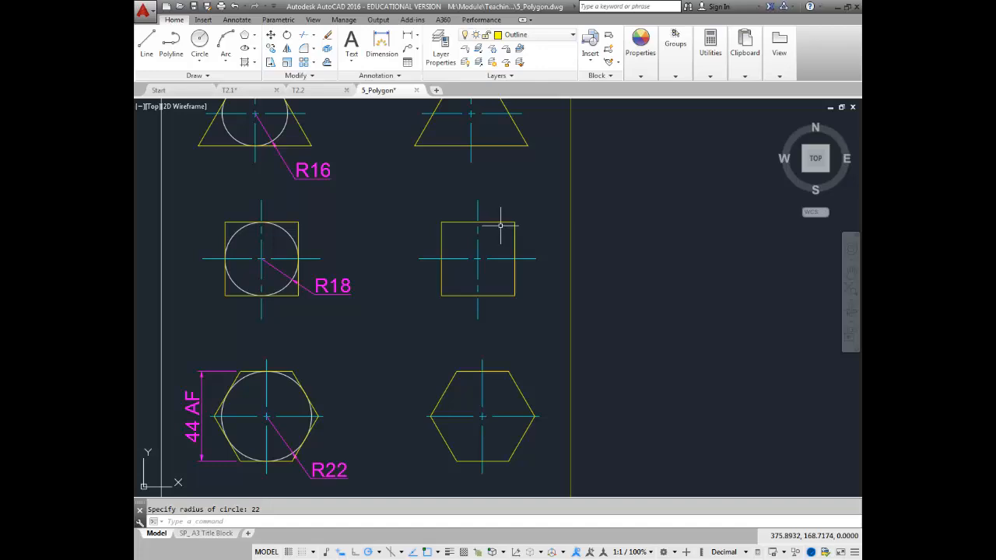
middle_click_drag(507, 396, 543, 296)
scroll(544, 294, "up", 2)
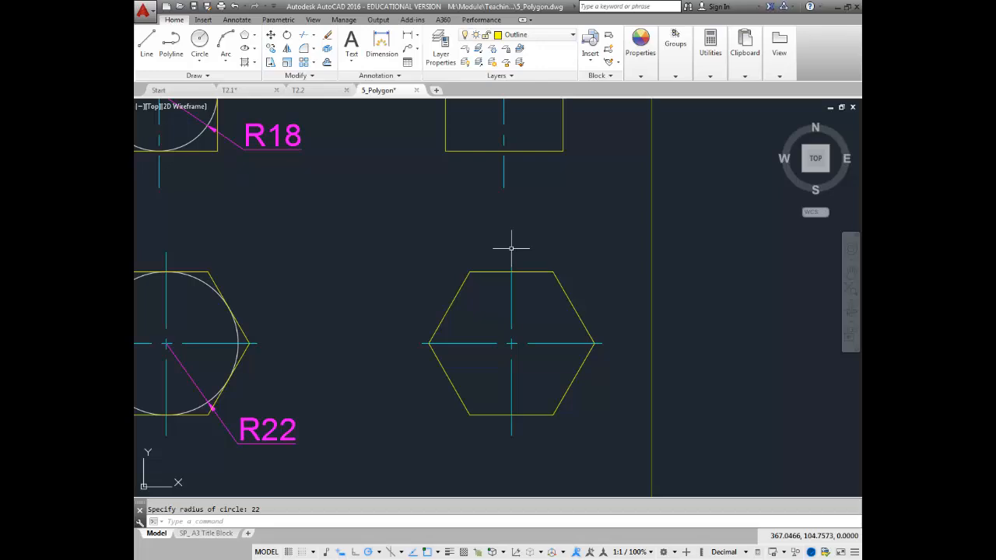
left_click(286, 36)
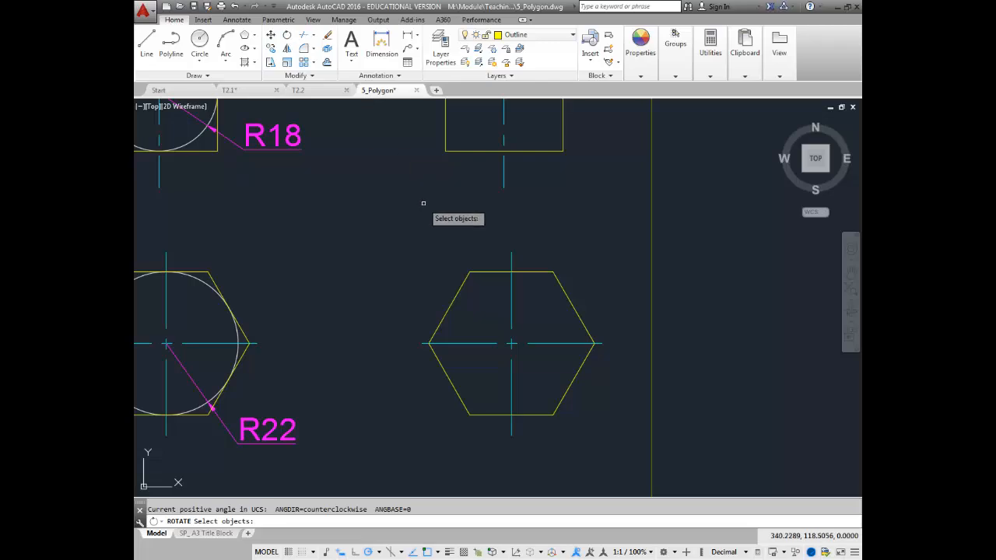
left_click(533, 272)
key("Return")
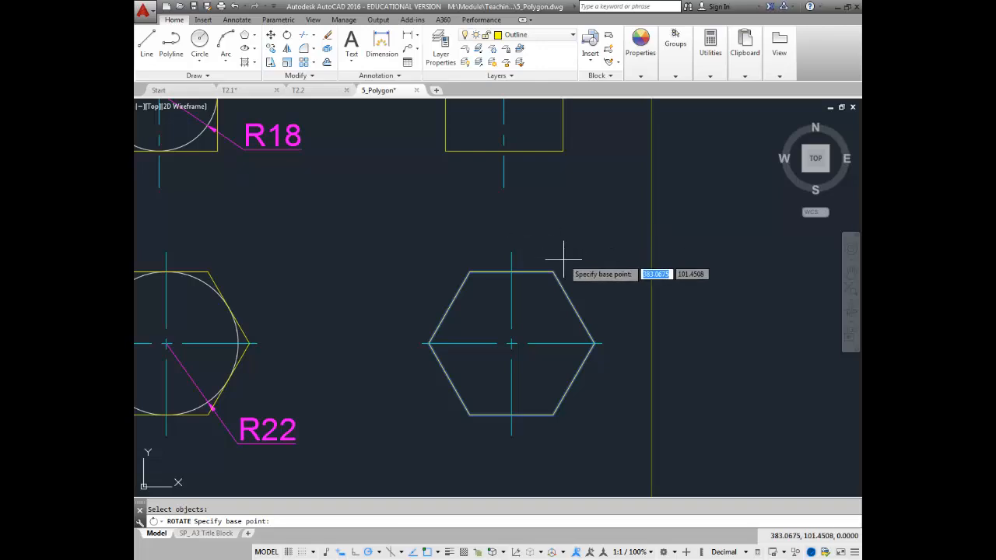
left_click(511, 343)
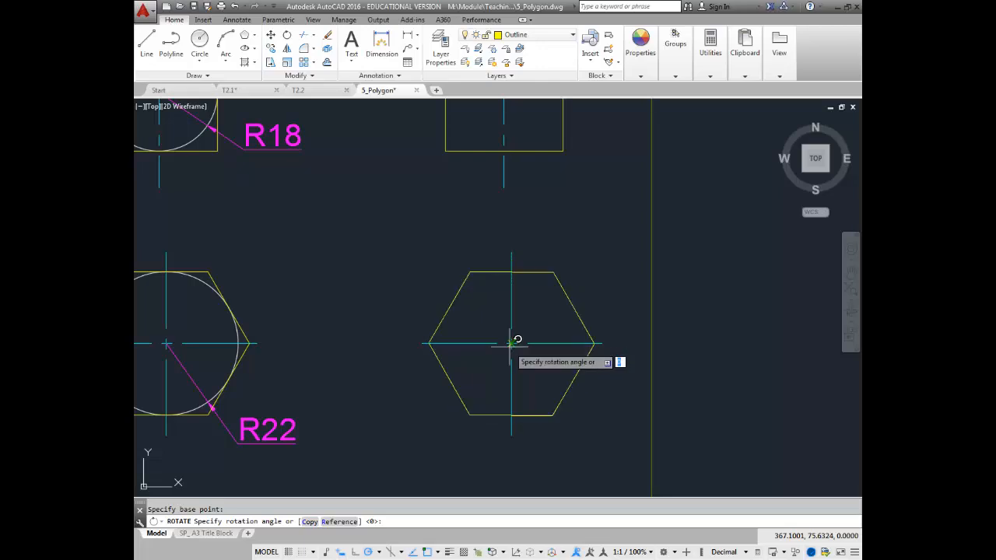
left_click(512, 223)
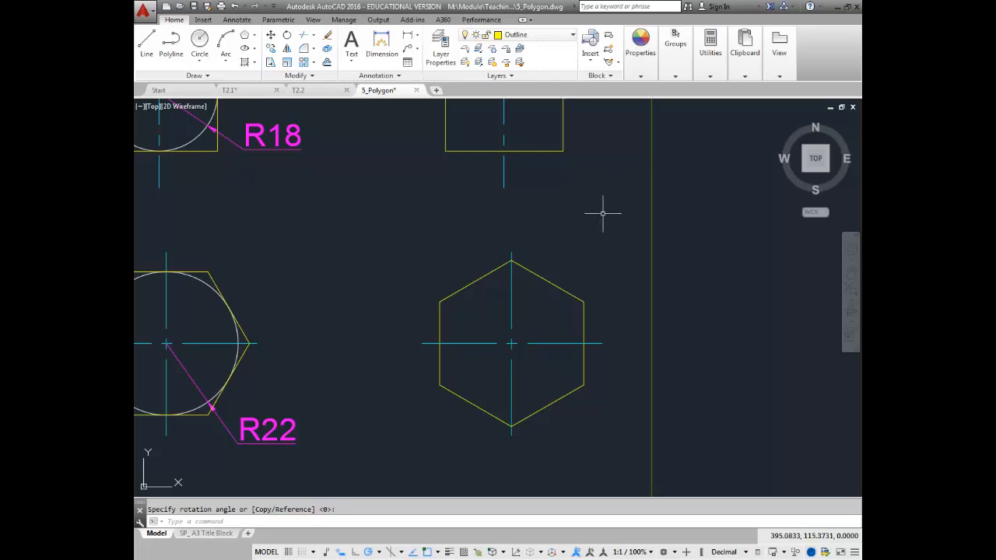
Rotate the newly drawn circumscribed square 45 degrees about its centre
middle_click_drag(562, 220, 538, 380)
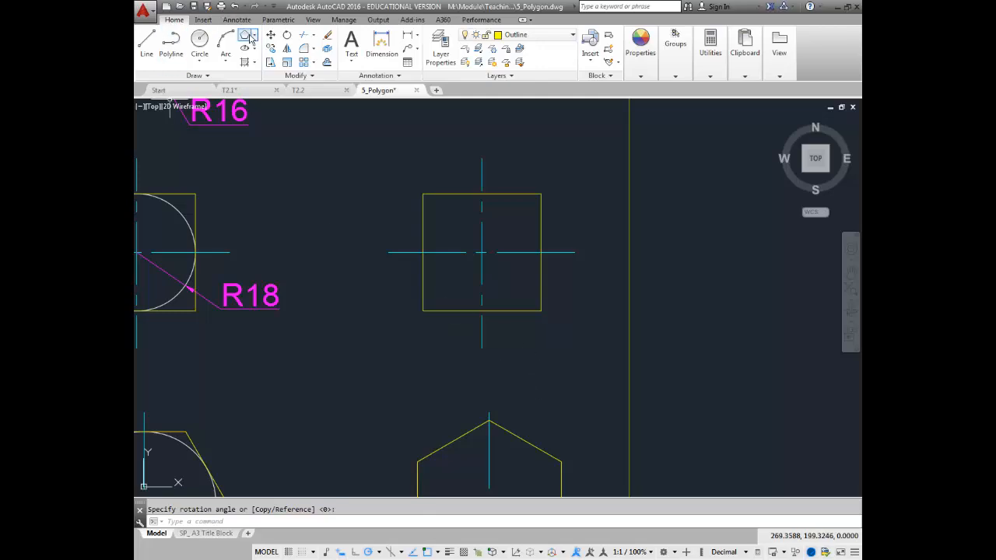
left_click(287, 36)
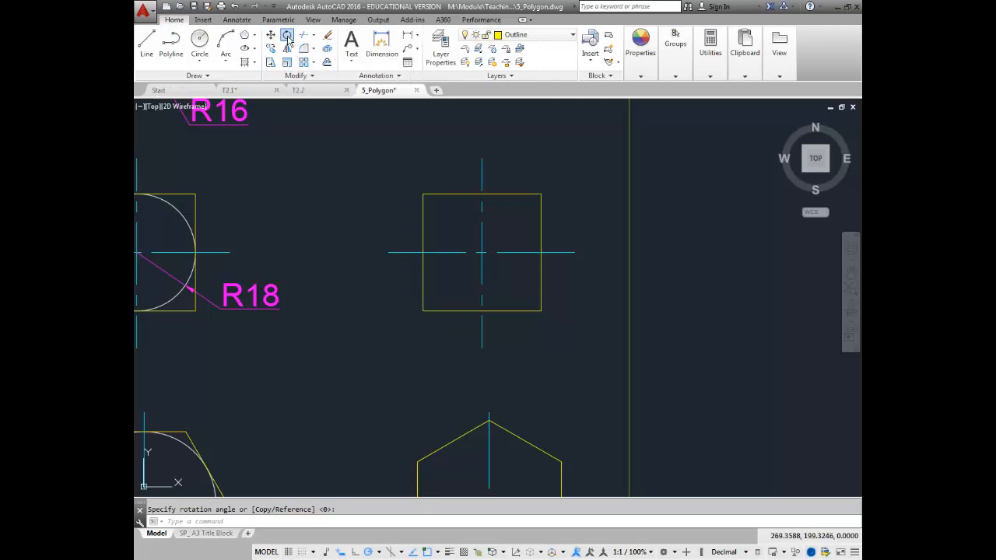
left_click(505, 195)
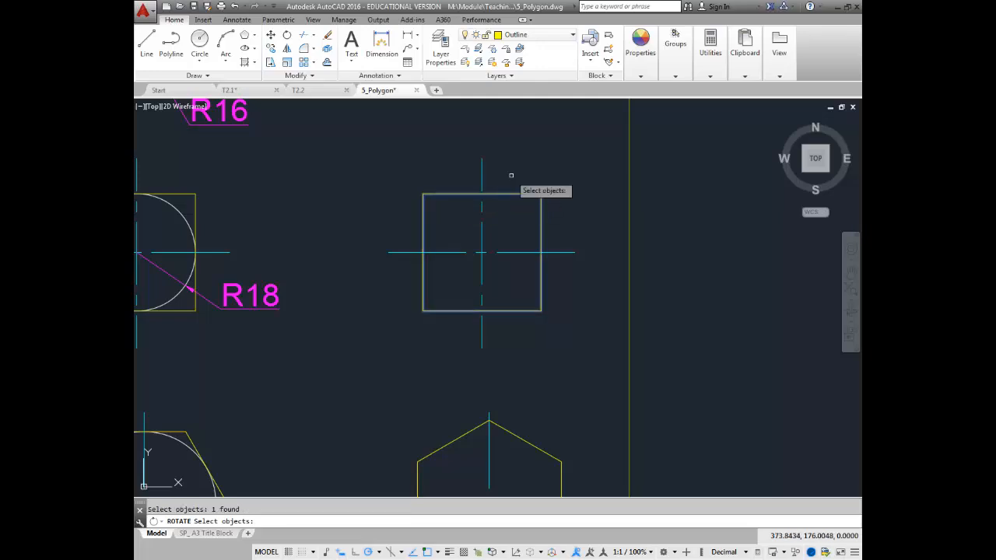
key("Return")
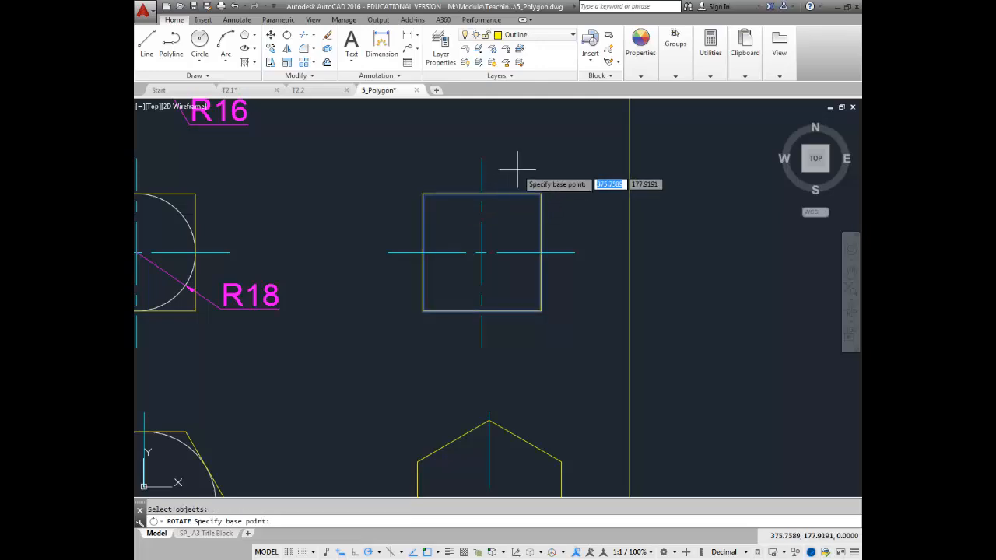
left_click(482, 252)
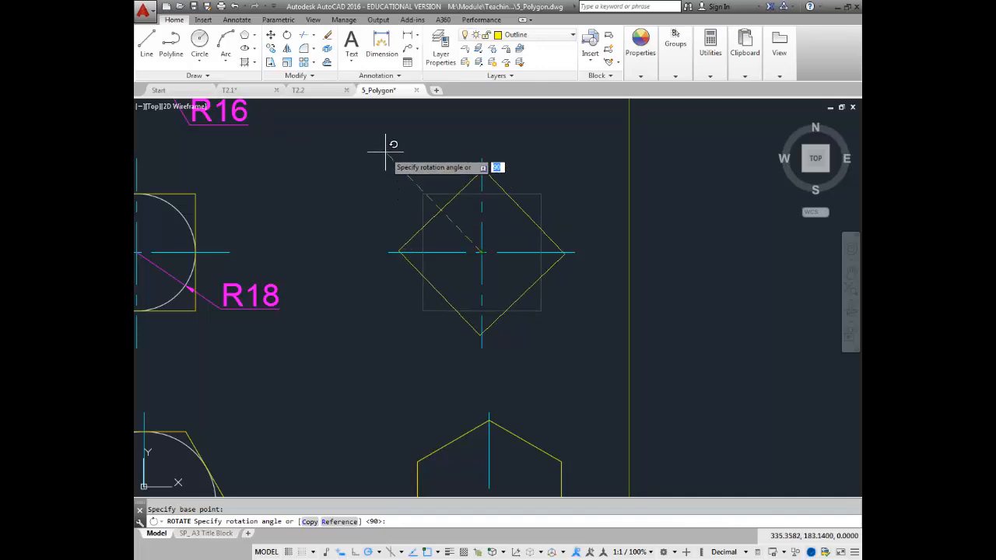
type("45")
key("Return")
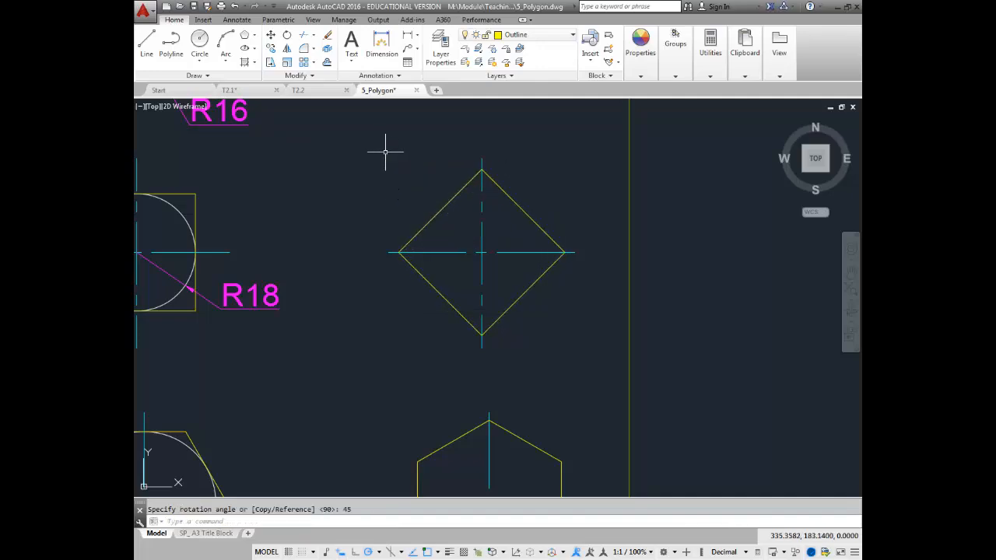